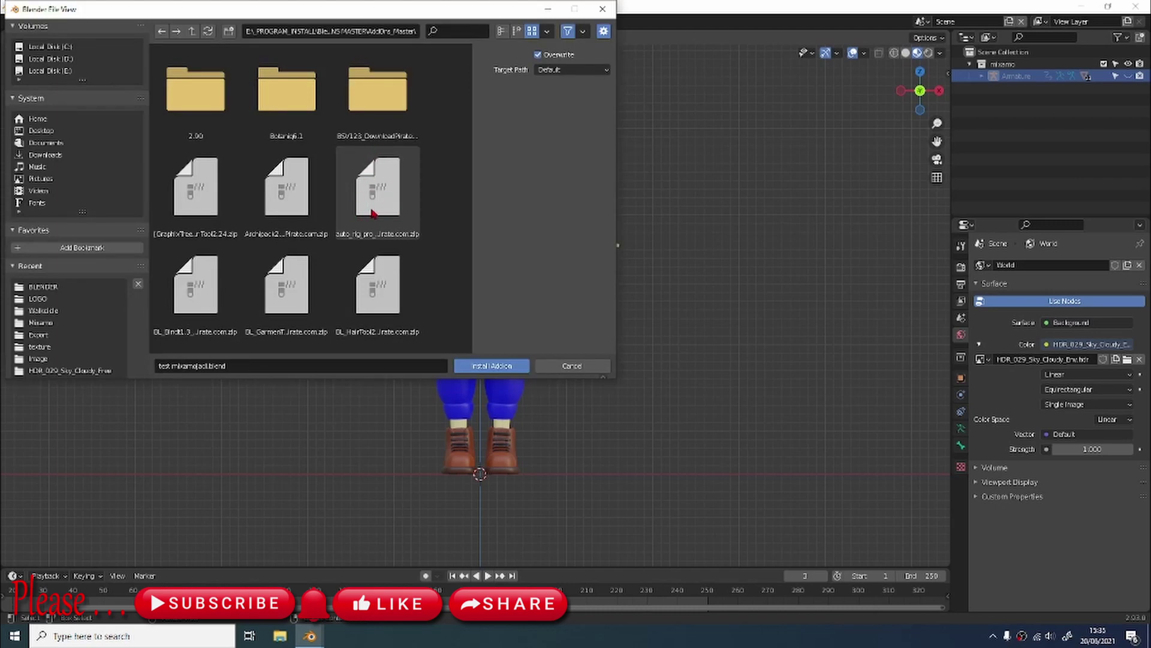
Cancel the add-on installation and close the Preferences window.
{"action": "left_click", "coordinate": [572, 366]}
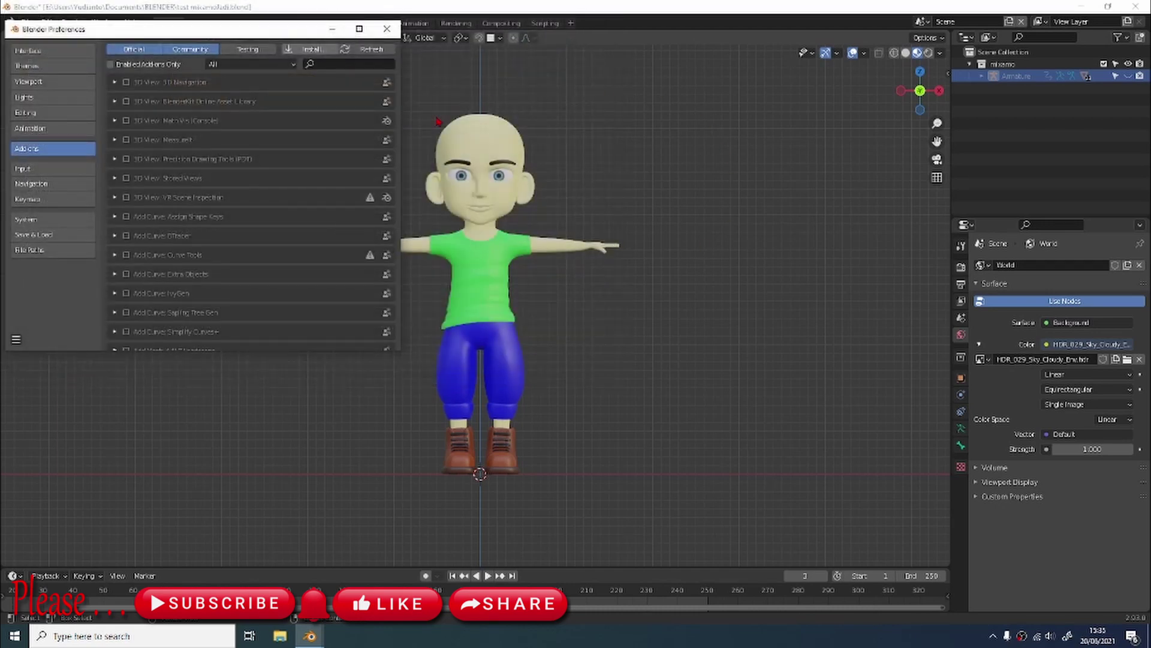
{"action": "left_click", "coordinate": [386, 29]}
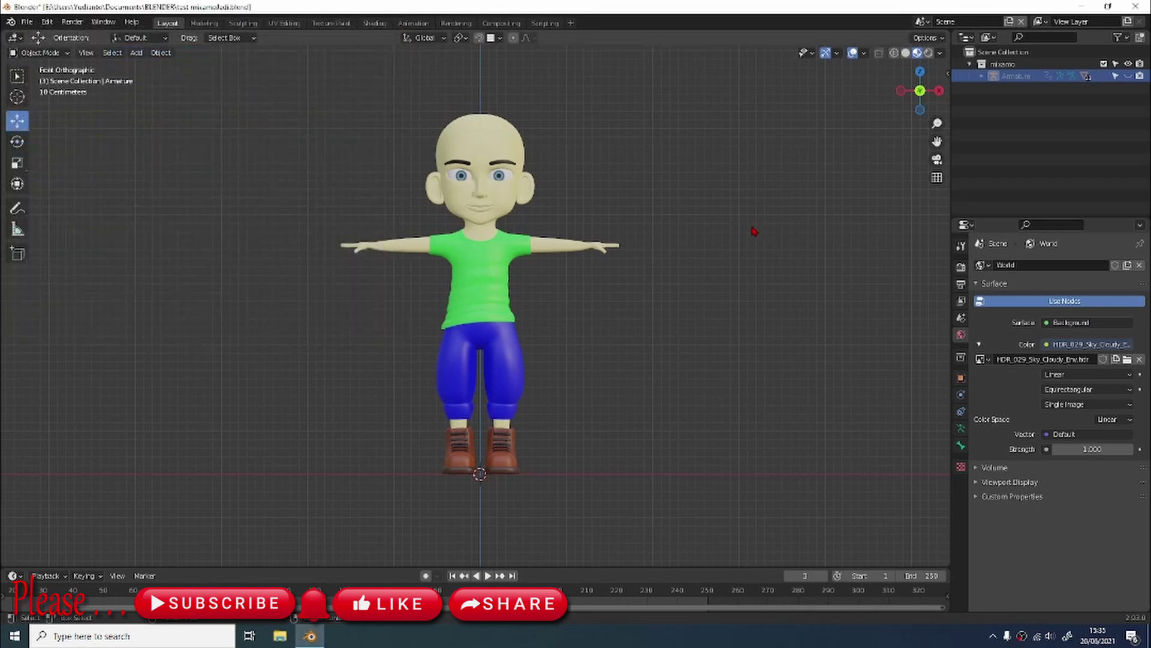
Show the Auto-Rig Pro tools beside the character in the 3D viewport.
{"action": "key", "text": "n"}
{"action": "left_click", "coordinate": [943, 257]}
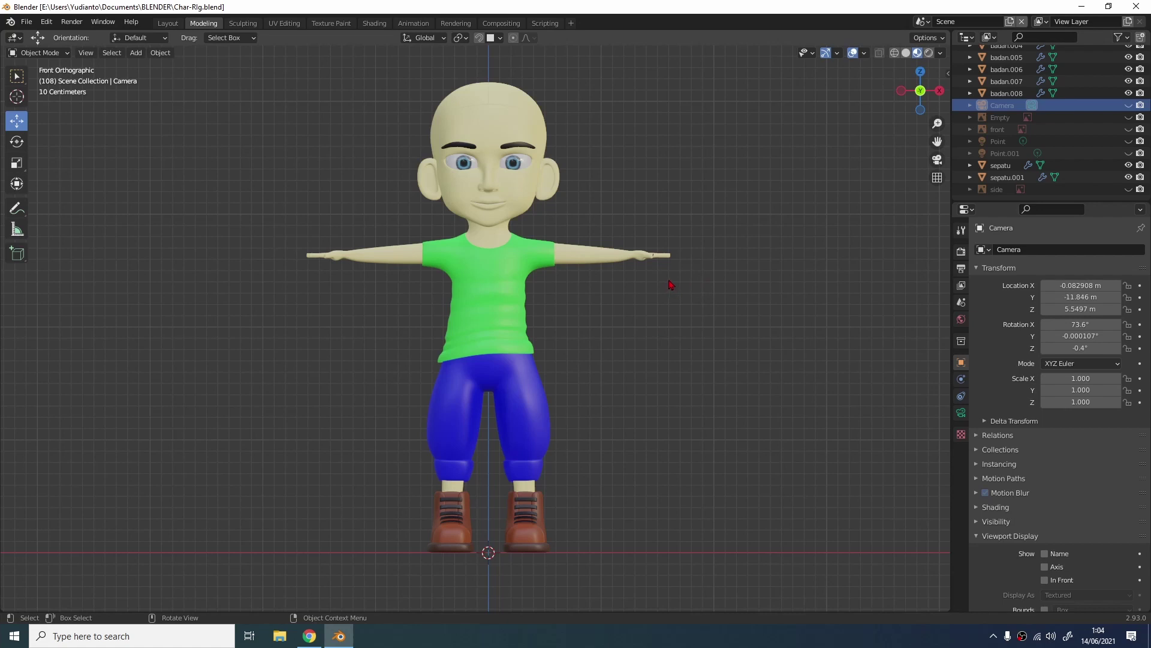
{"action": "key", "text": "n"}
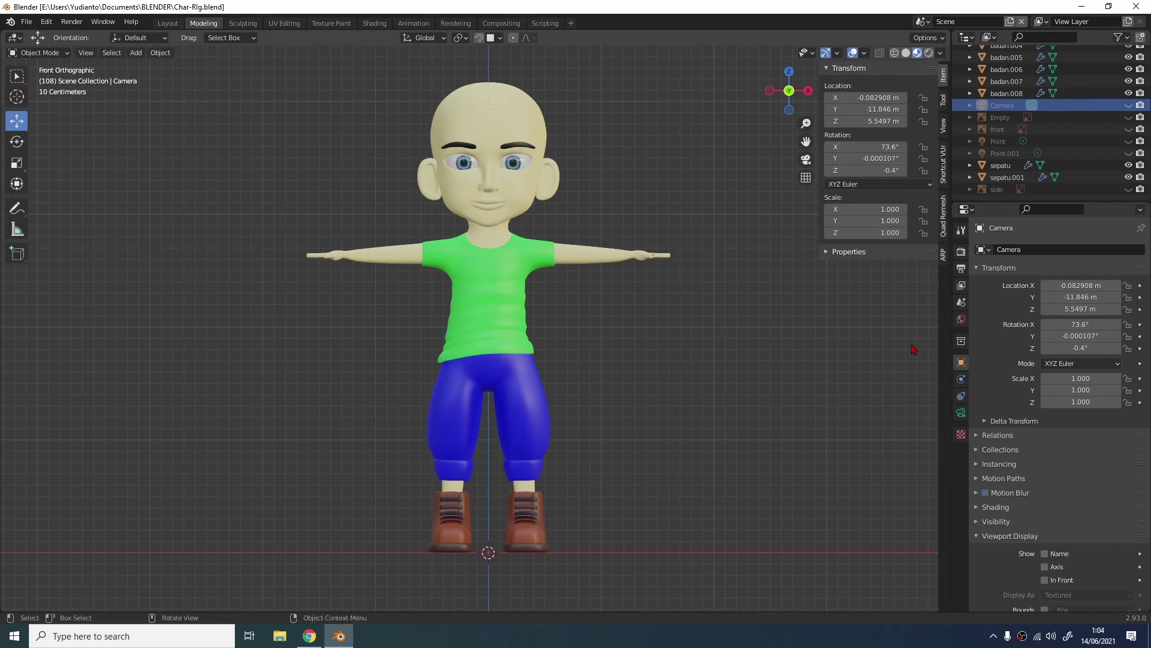
{"action": "left_click", "coordinate": [943, 257]}
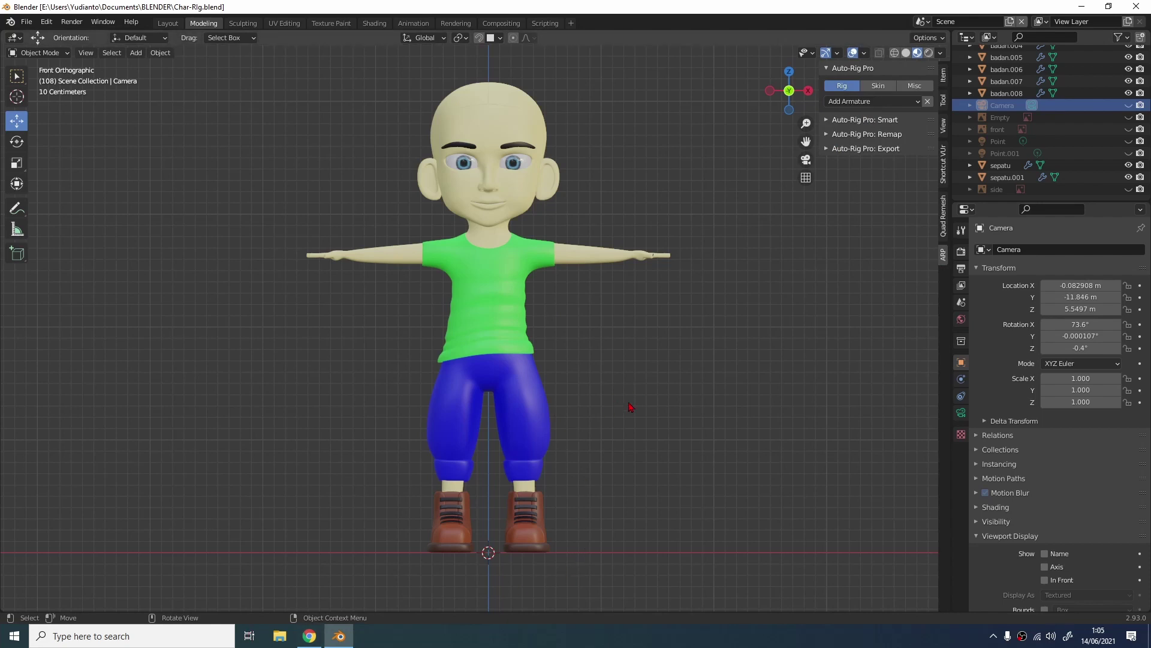
Check which character parts are separate objects by selecting a shoe, the shirt, an arm and the head.
{"action": "left_click", "coordinate": [537, 527]}
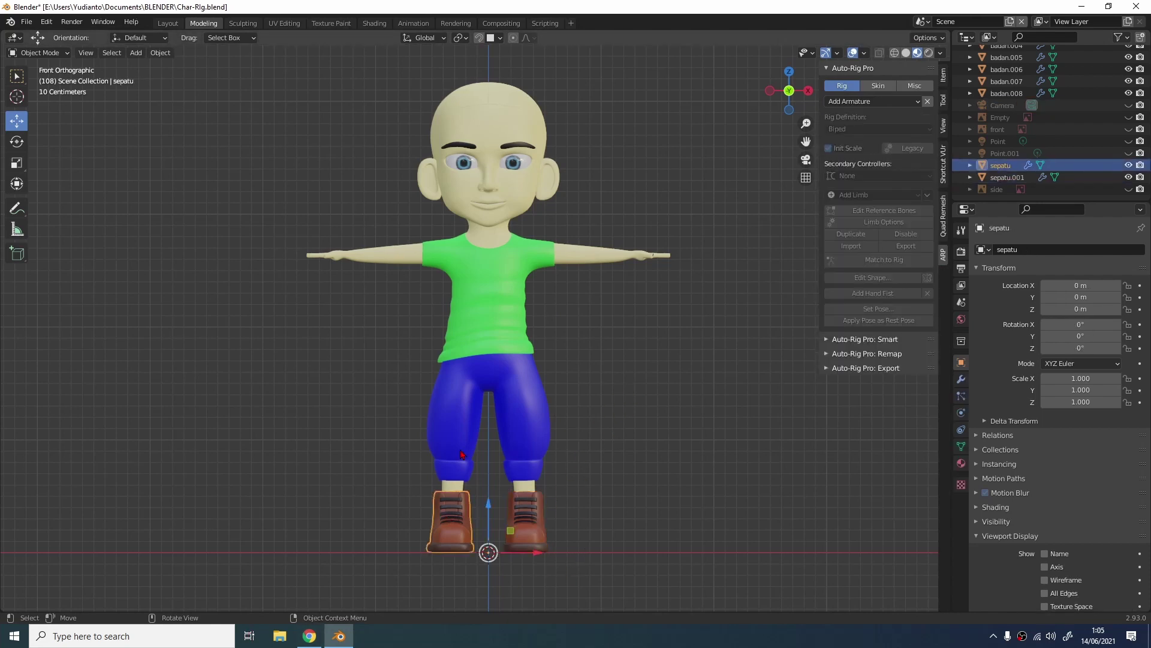
{"action": "left_click", "coordinate": [472, 309]}
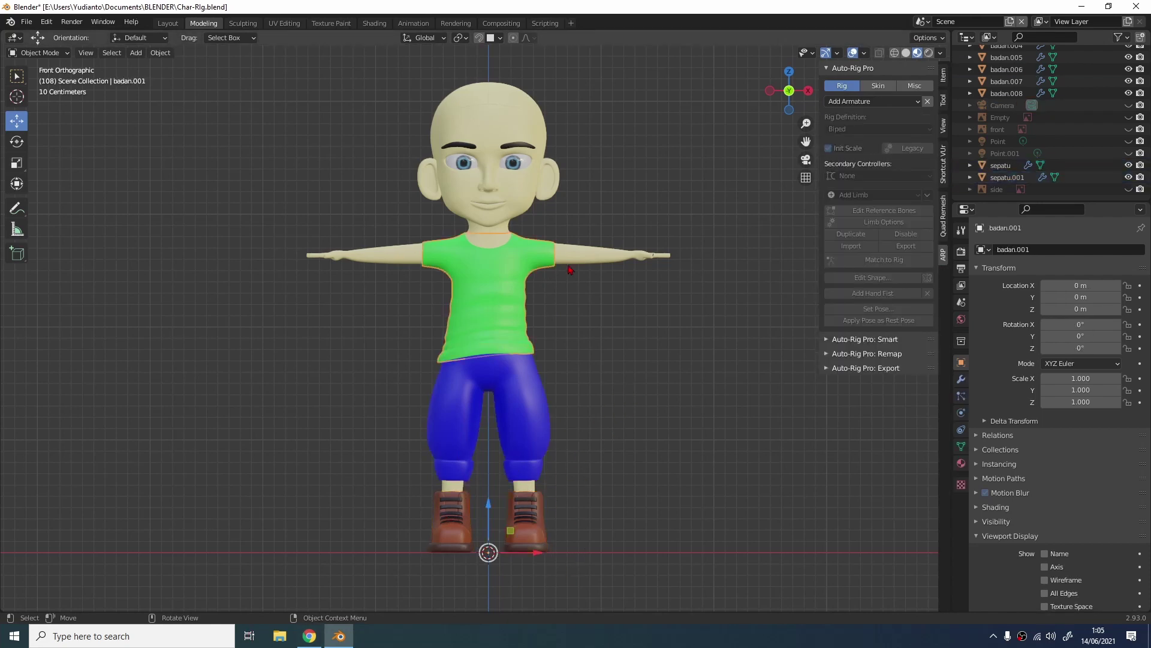
{"action": "left_click", "coordinate": [581, 259]}
{"action": "left_click", "coordinate": [483, 198]}
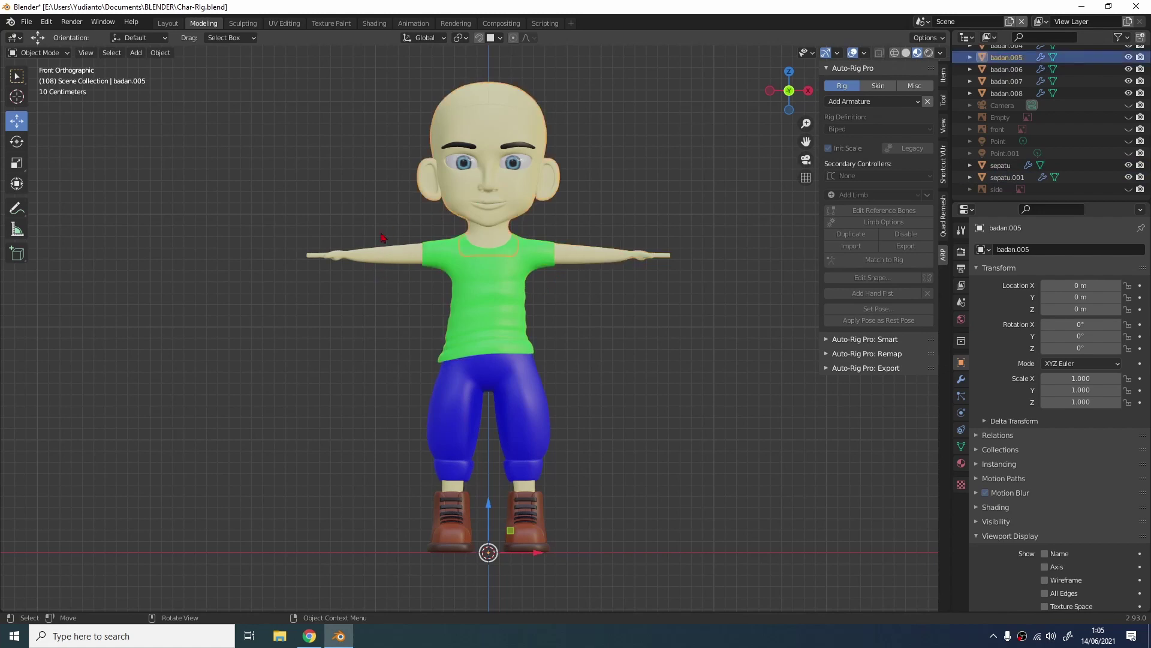
{"action": "left_click", "coordinate": [573, 258]}
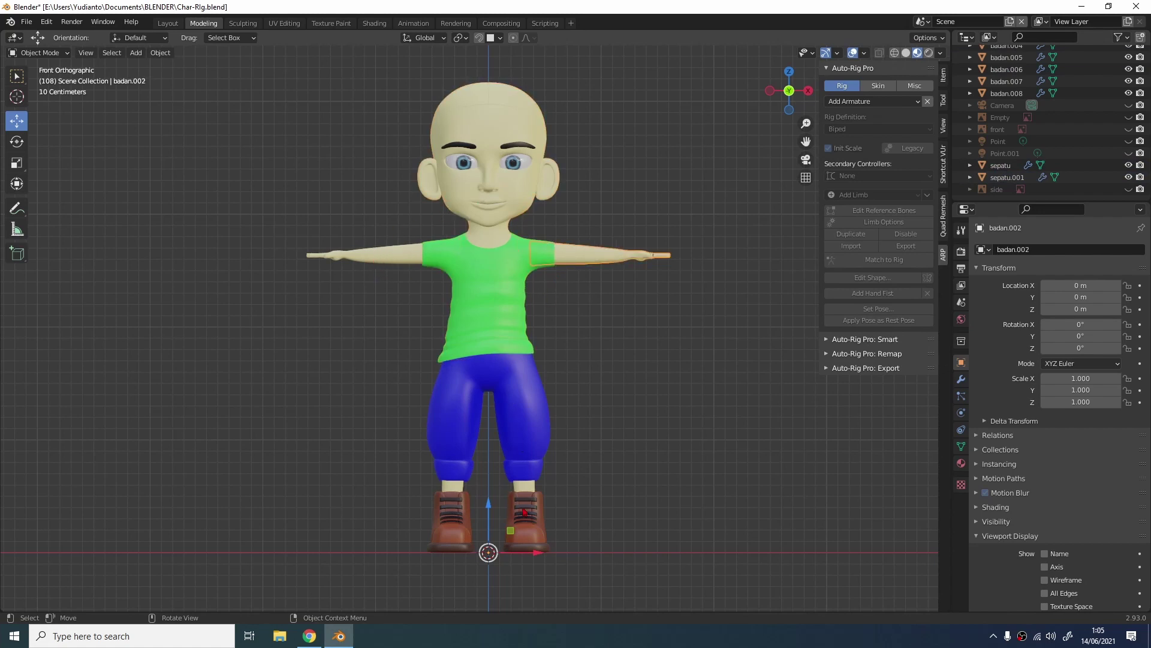
Join both shoes, the ankles, trousers, shirt, arms and head into a single mesh, then deselect it.
{"action": "left_click", "coordinate": [527, 535]}
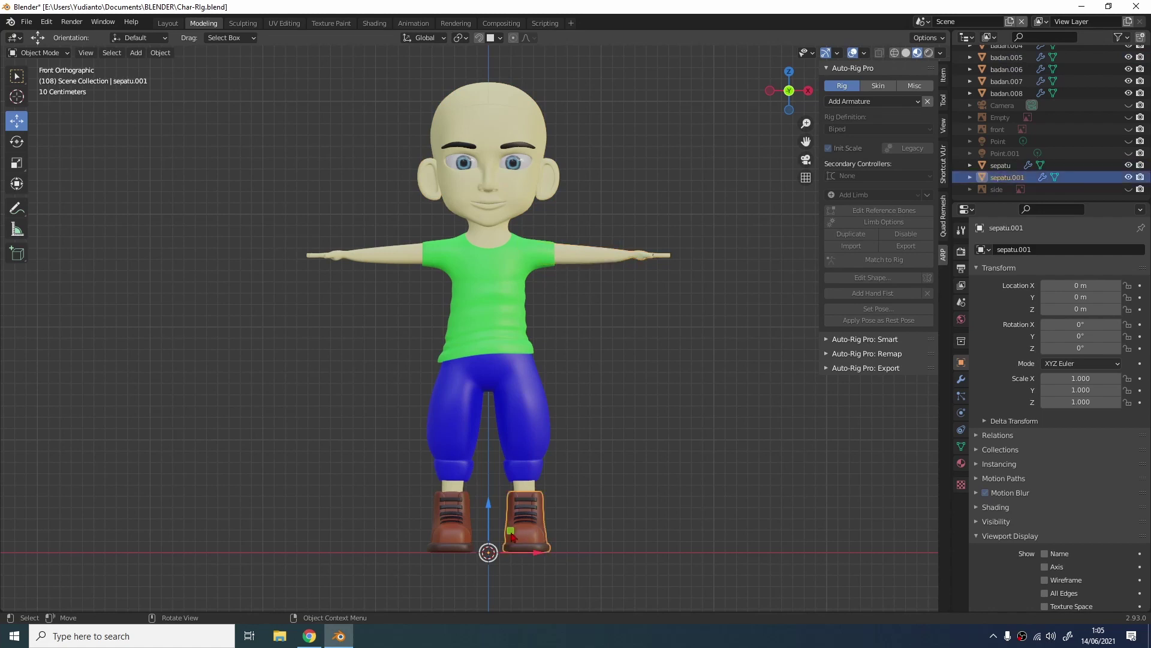
{"action": "left_click", "coordinate": [451, 496], "text": "shift"}
{"action": "left_click", "coordinate": [451, 491], "text": "shift"}
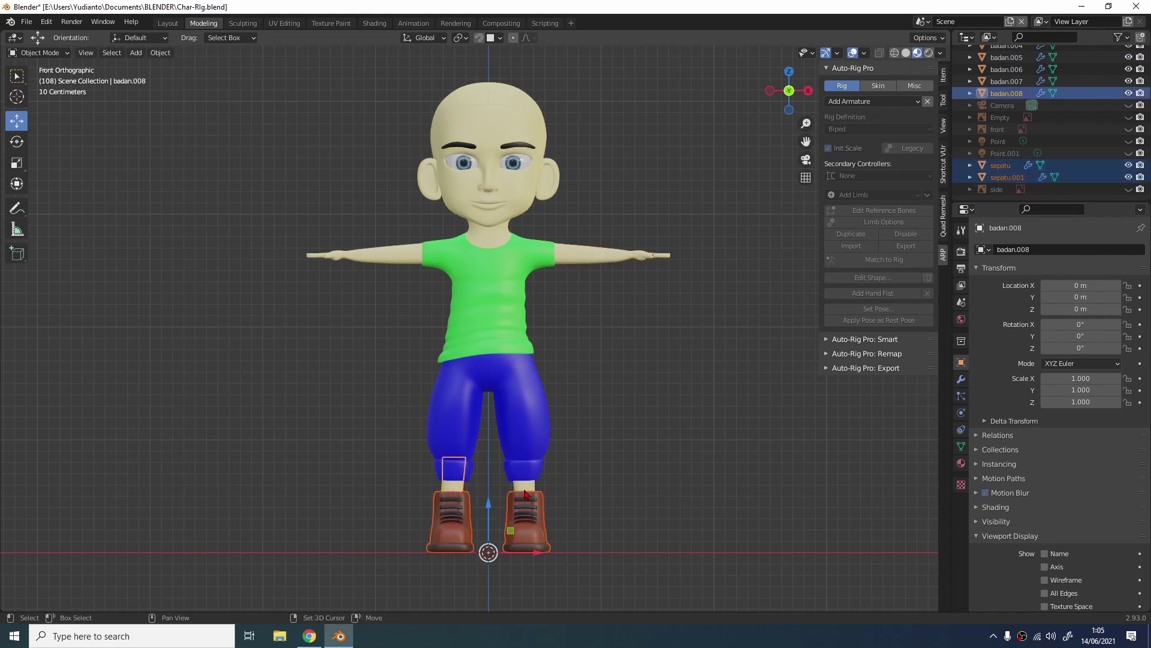
{"action": "left_click", "coordinate": [530, 476], "text": "shift"}
{"action": "left_click", "coordinate": [527, 439], "text": "shift"}
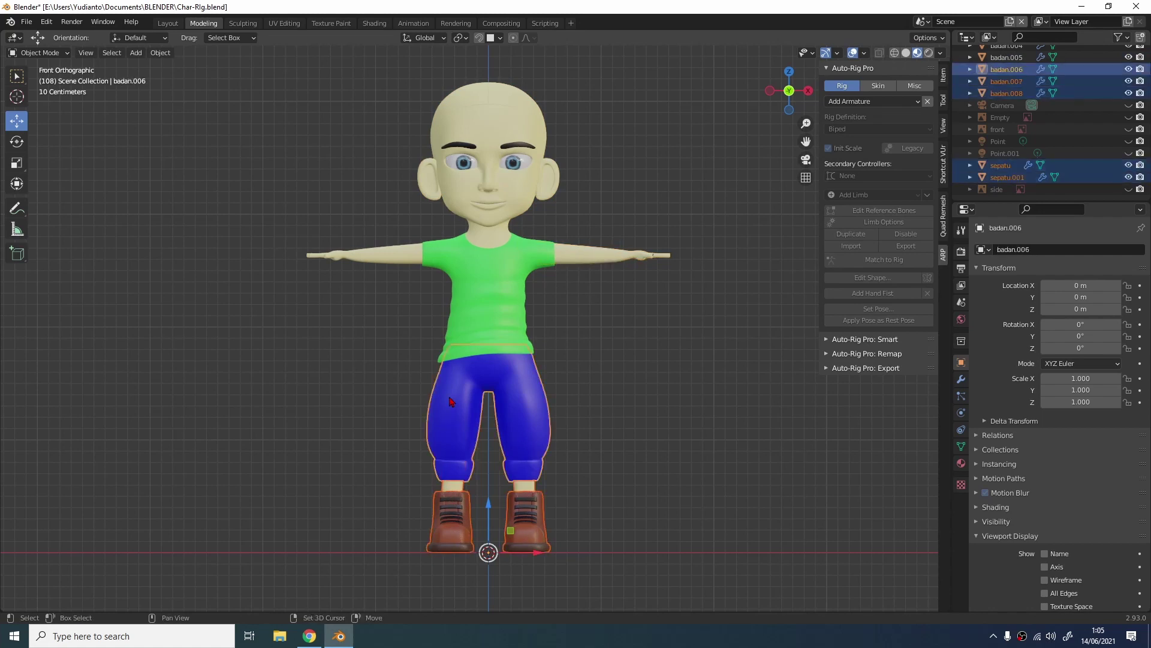
{"action": "left_click", "coordinate": [483, 313], "text": "shift"}
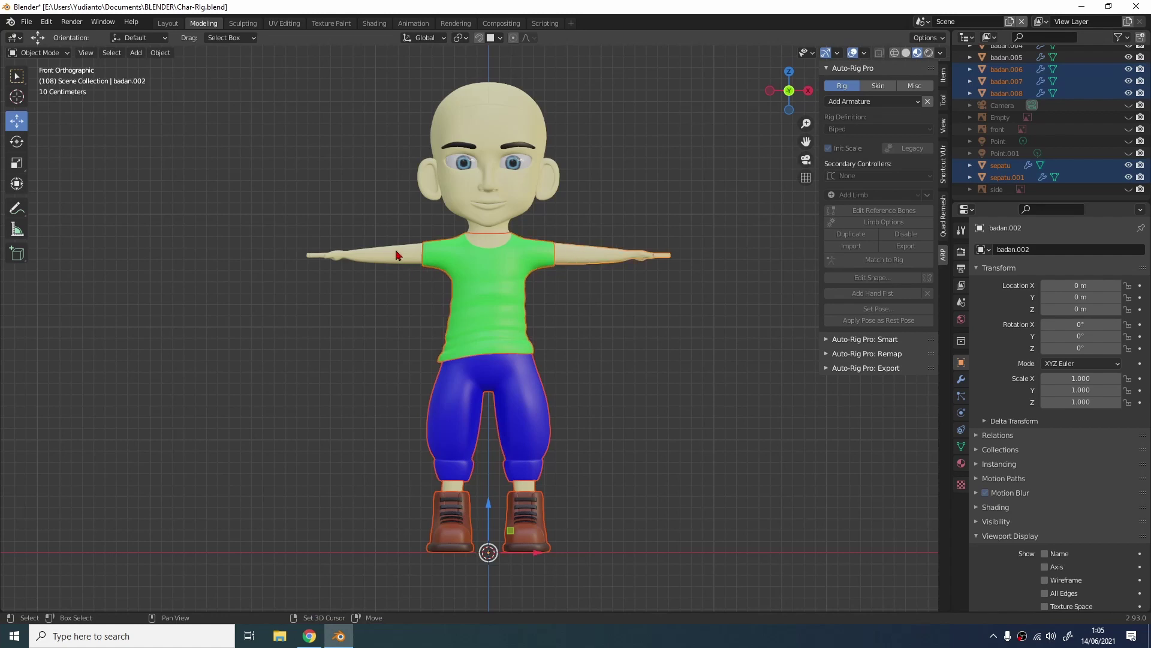
{"action": "left_click", "coordinate": [489, 218], "text": "shift"}
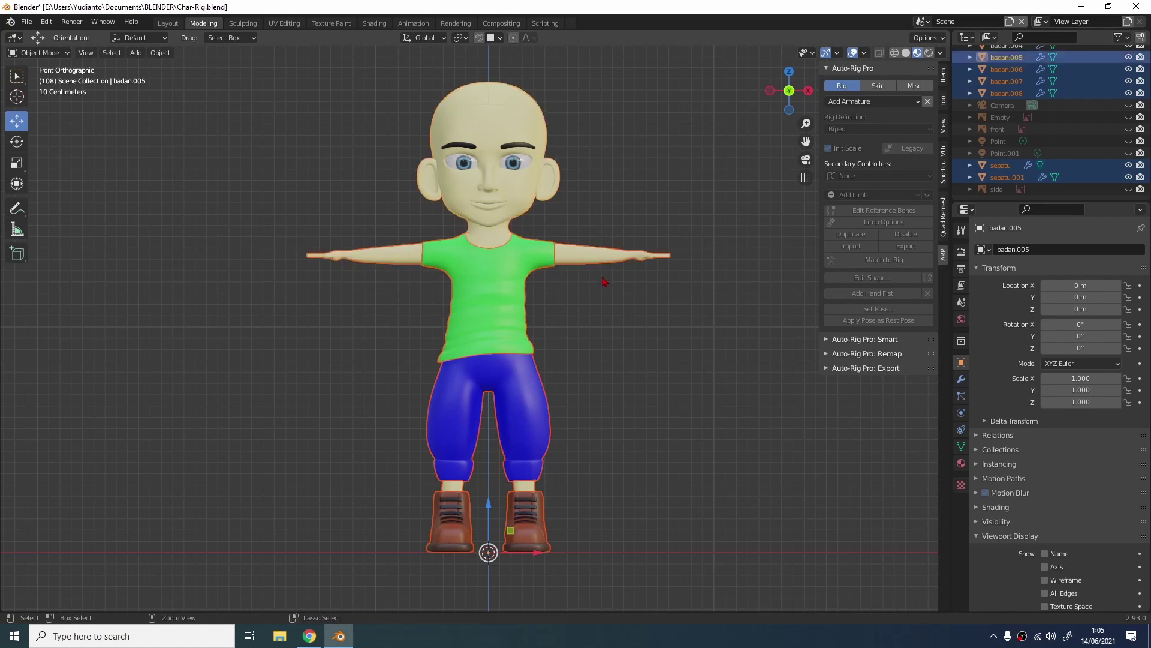
{"action": "key", "text": "ctrl+j"}
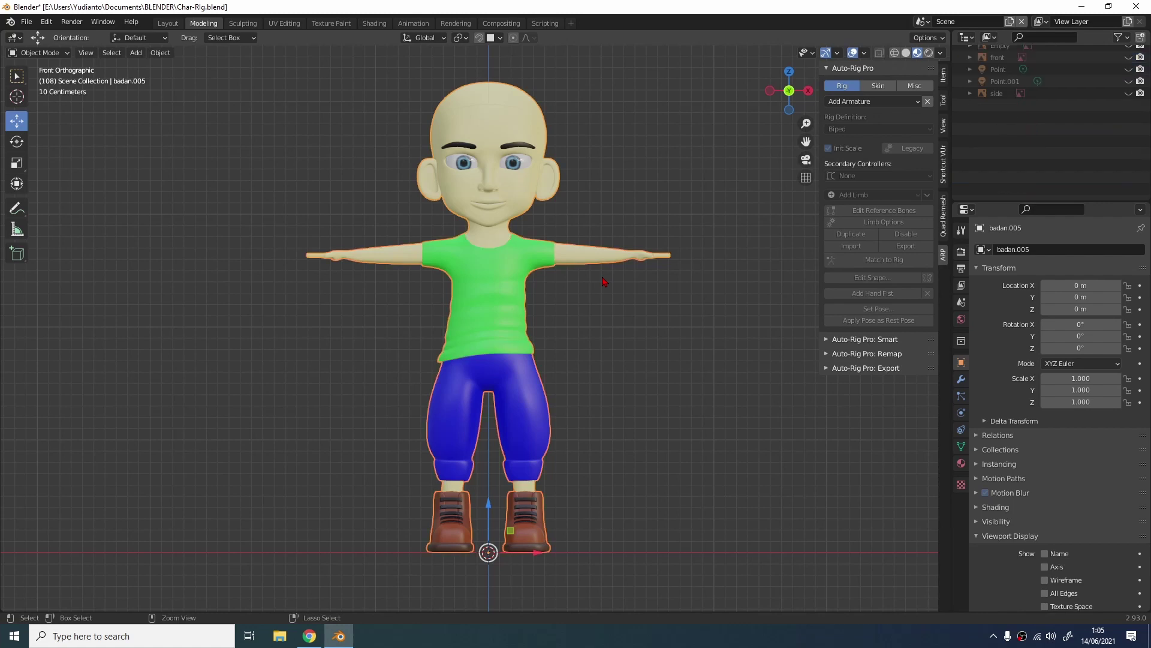
{"action": "left_click", "coordinate": [577, 390]}
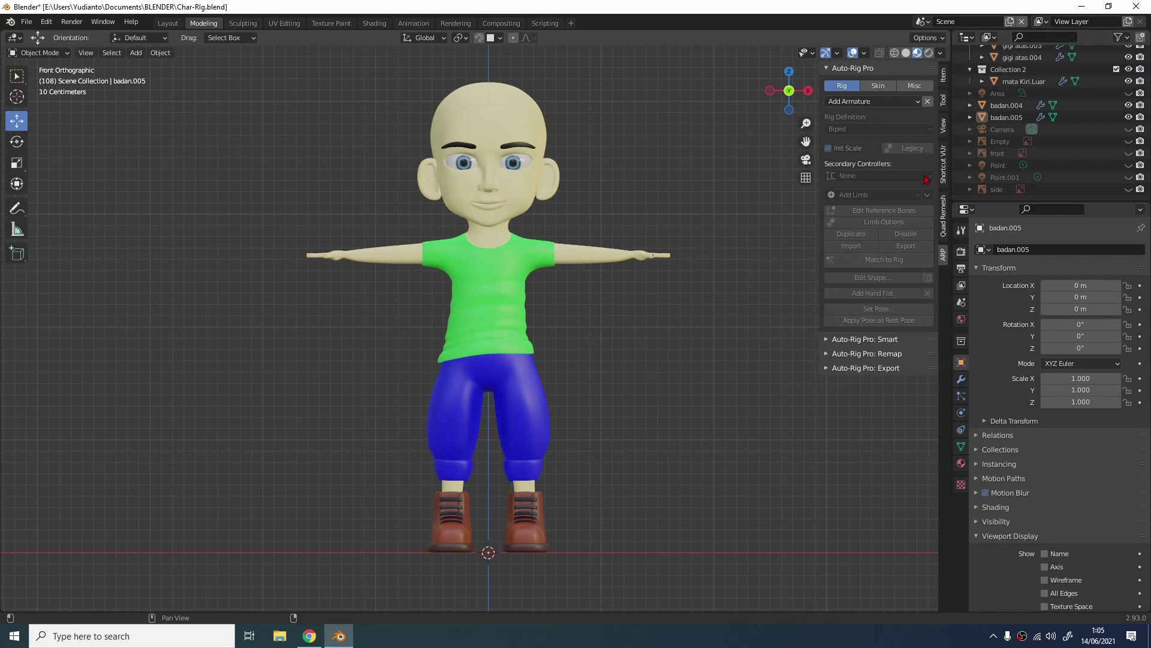
Load the joined body mesh into Auto-Rig Pro: Smart with Get Selected Objects.
{"action": "left_click", "coordinate": [827, 339]}
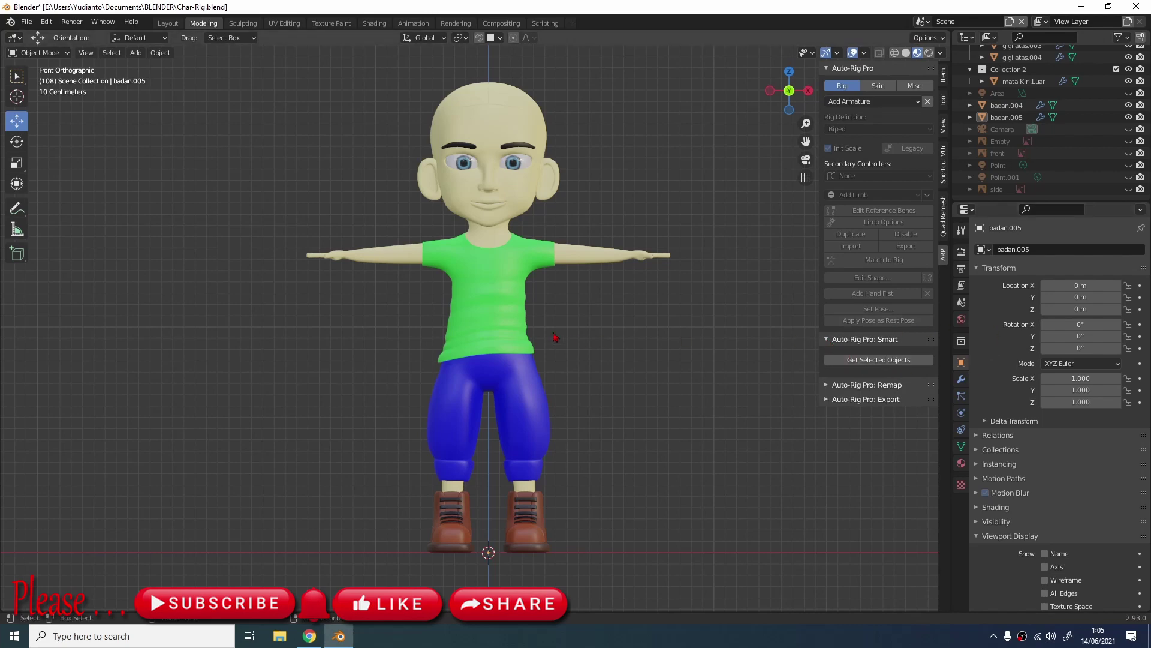
{"action": "left_click", "coordinate": [534, 335]}
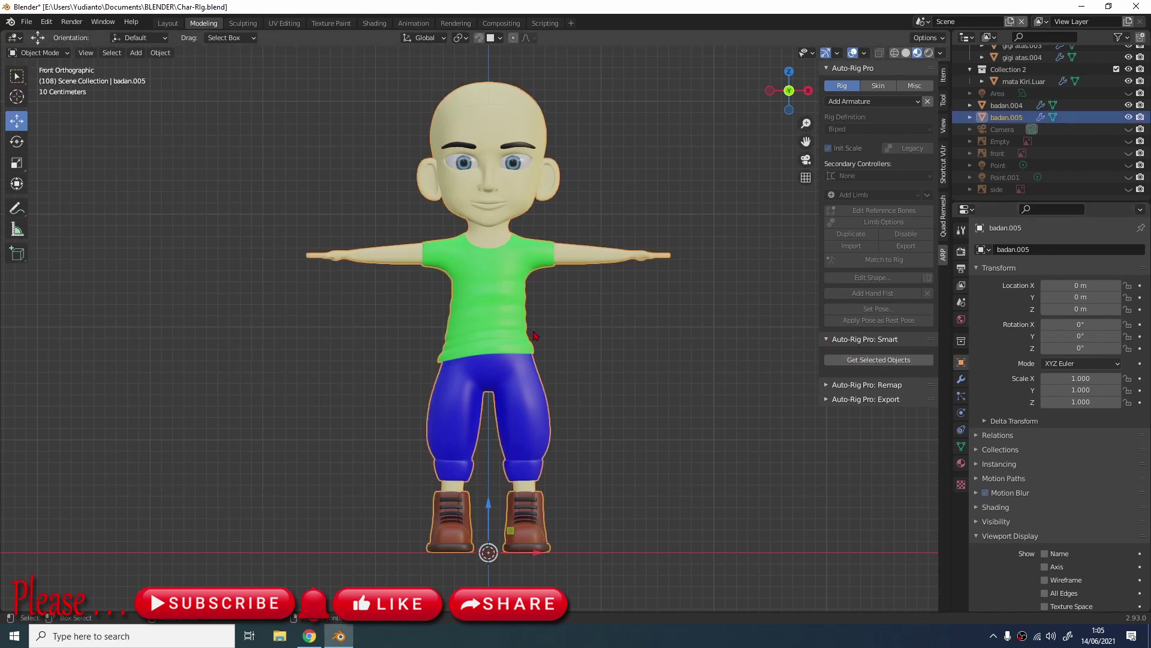
{"action": "left_click", "coordinate": [867, 361]}
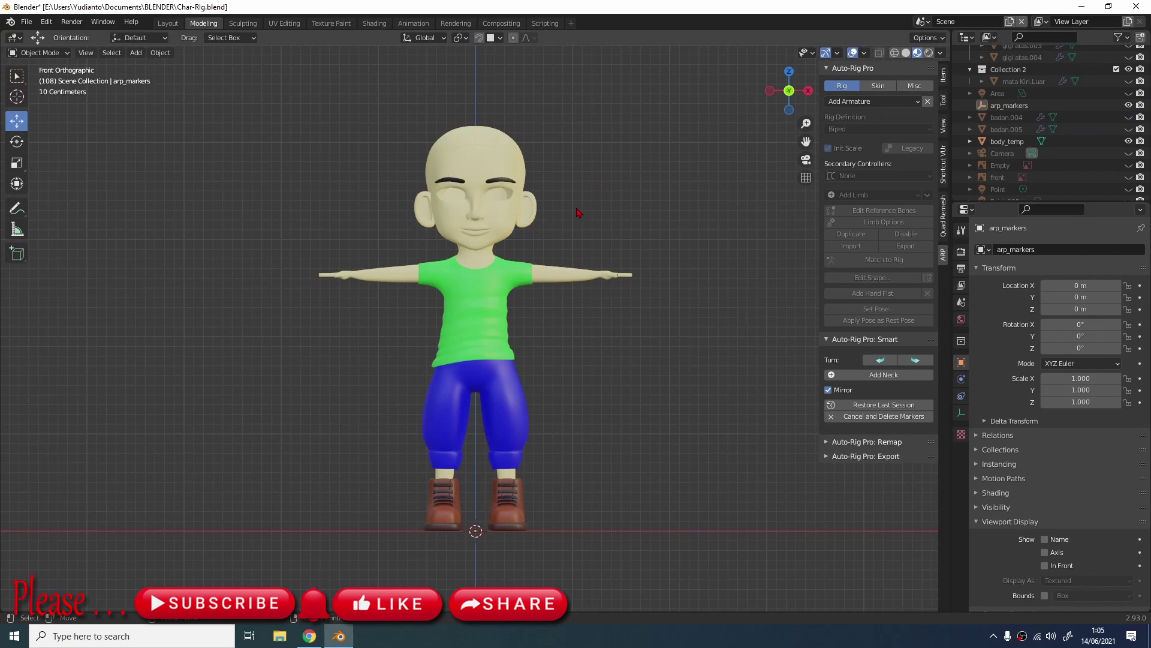
Place the neck marker at the neck base, at Z about 2.76 m, and the chin marker at Z about 2.90 m.
{"action": "scroll", "coordinate": [579, 214], "scroll_direction": "up", "scroll_amount": 2}
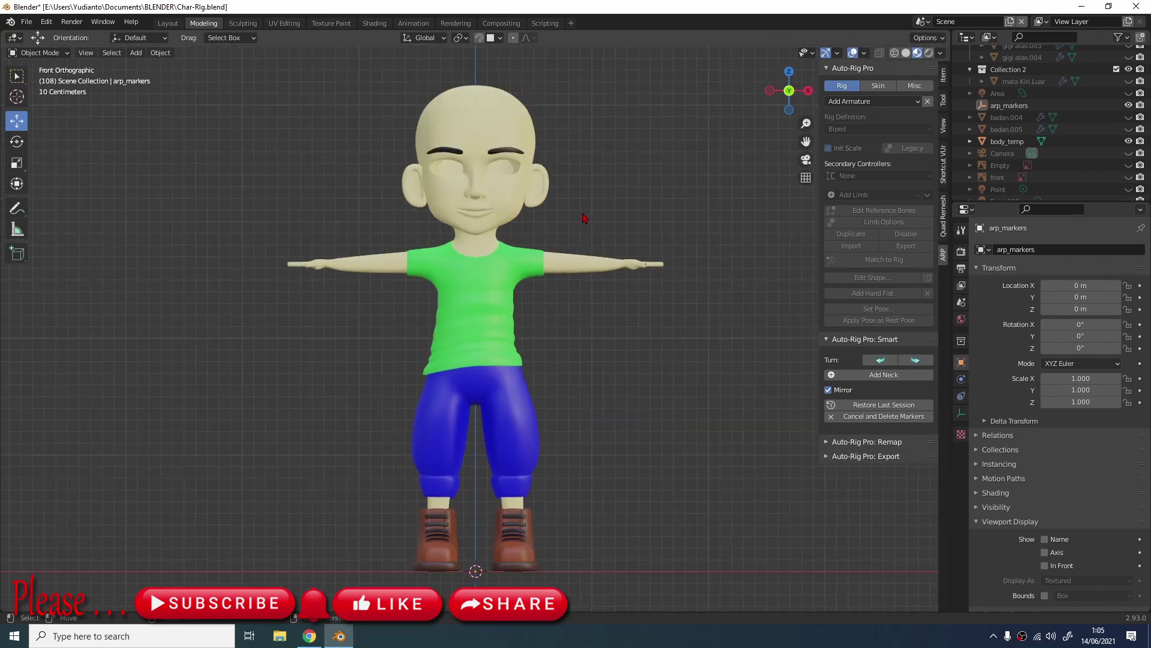
{"action": "left_click", "coordinate": [881, 376]}
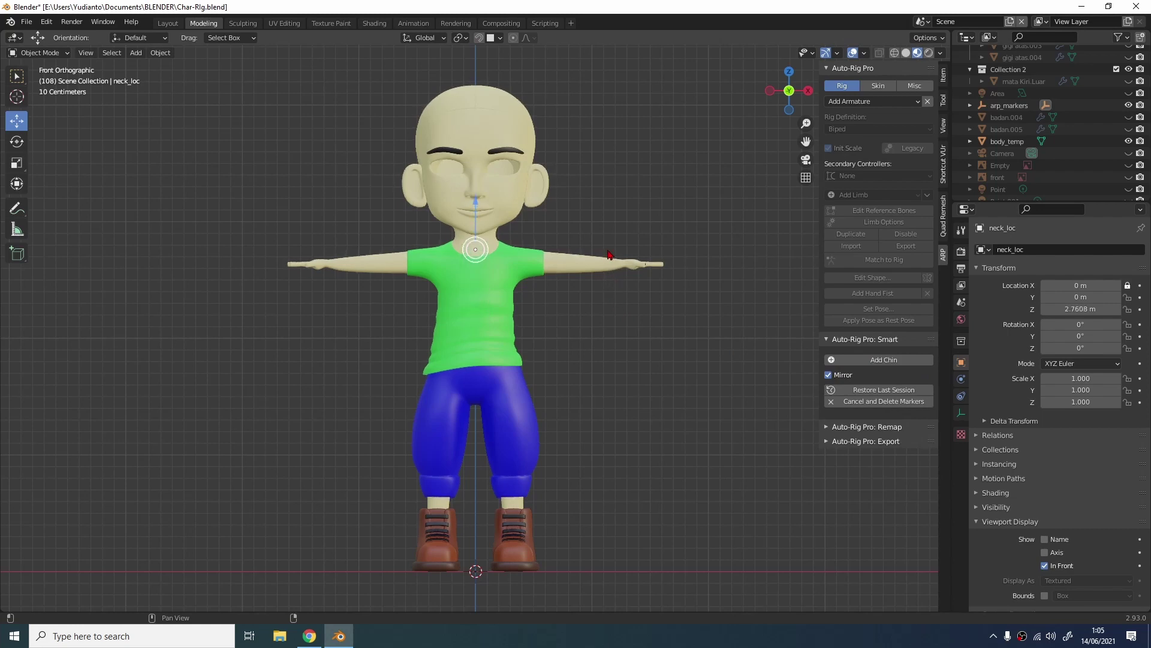
{"action": "left_click", "coordinate": [610, 255]}
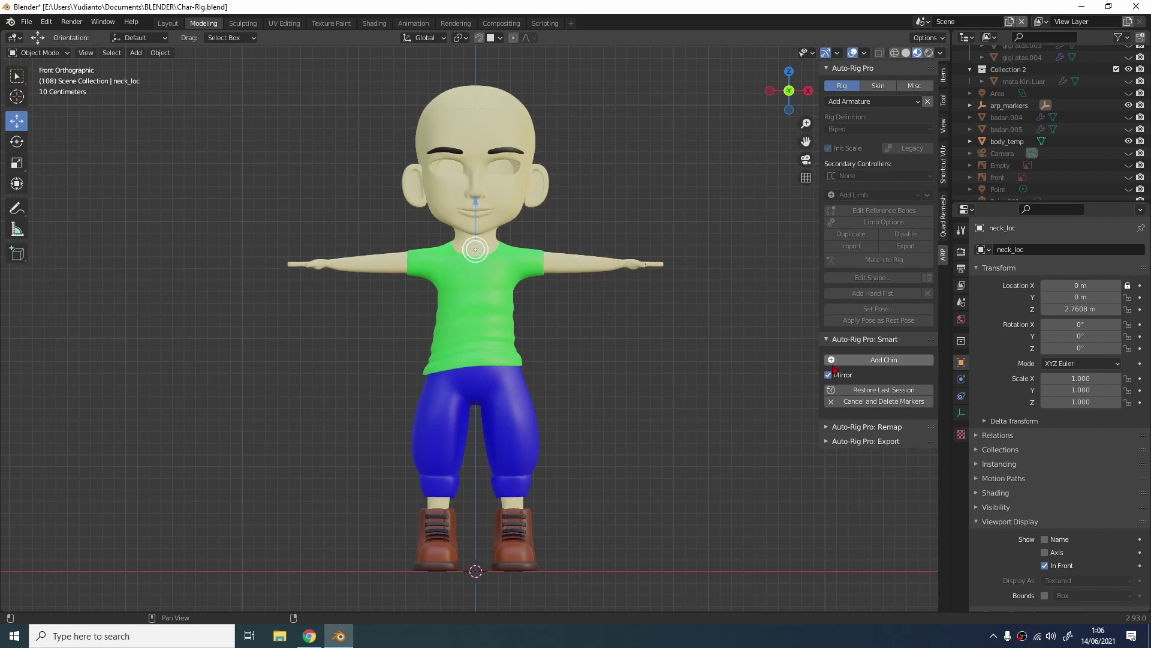
{"action": "left_click", "coordinate": [885, 361]}
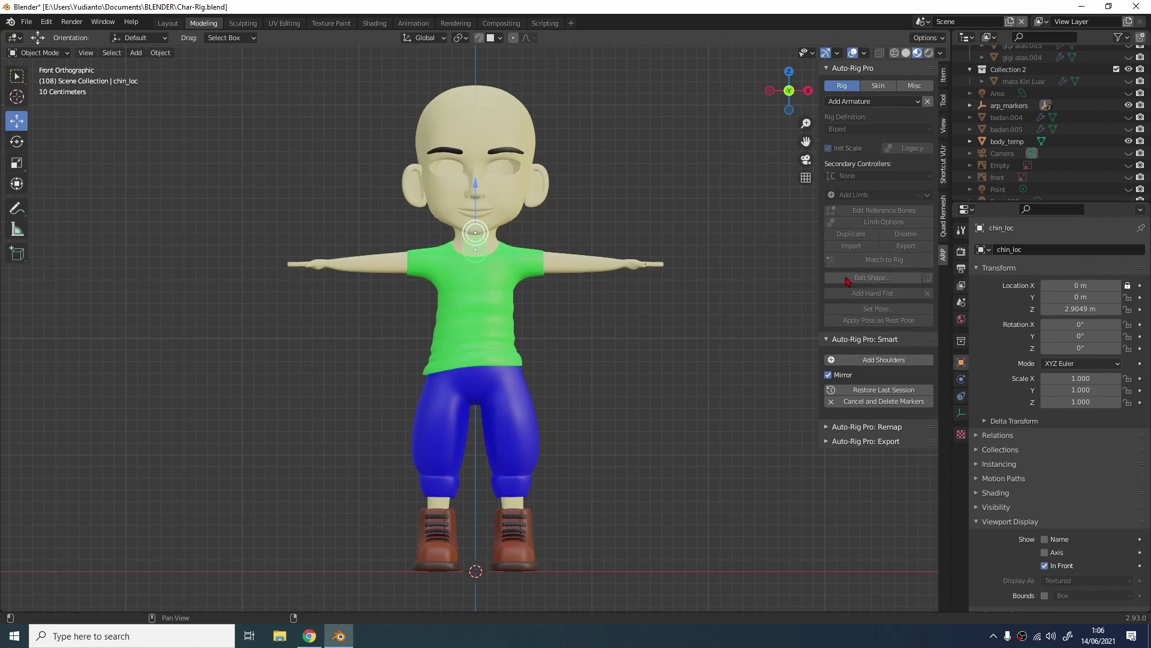
Add mirrored shoulder markers and position them at the shoulder joints, at X about 0.33 m and Z about 2.66 m.
{"action": "left_click", "coordinate": [880, 361]}
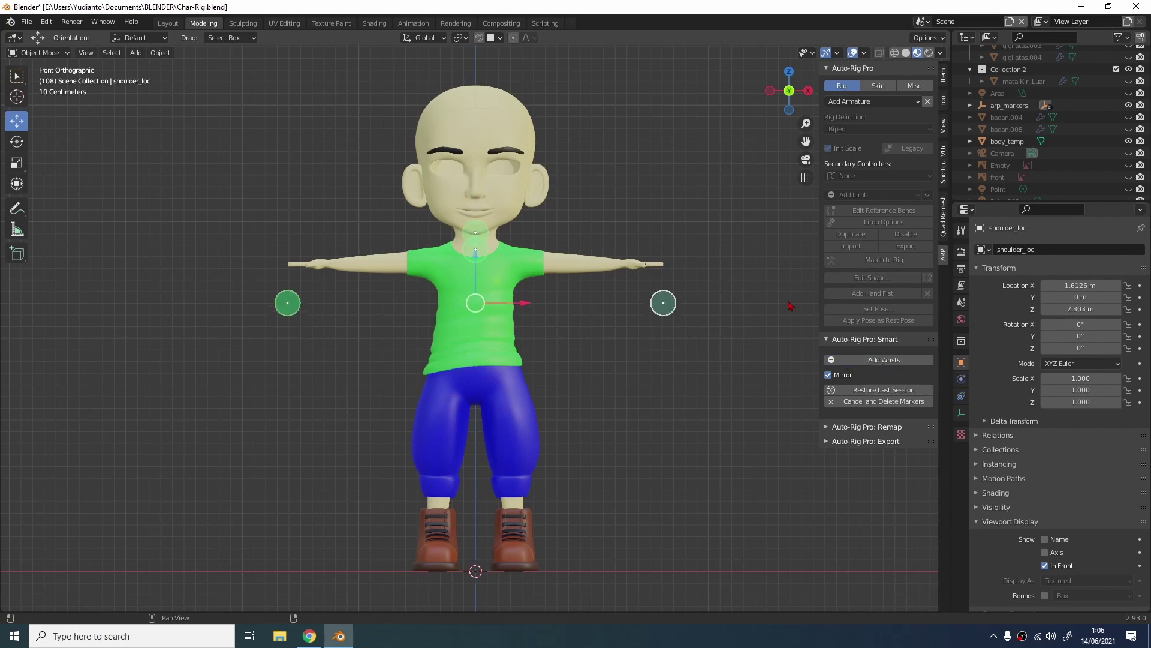
{"action": "left_click_drag", "start_coordinate": [664, 264], "coordinate": [515, 261]}
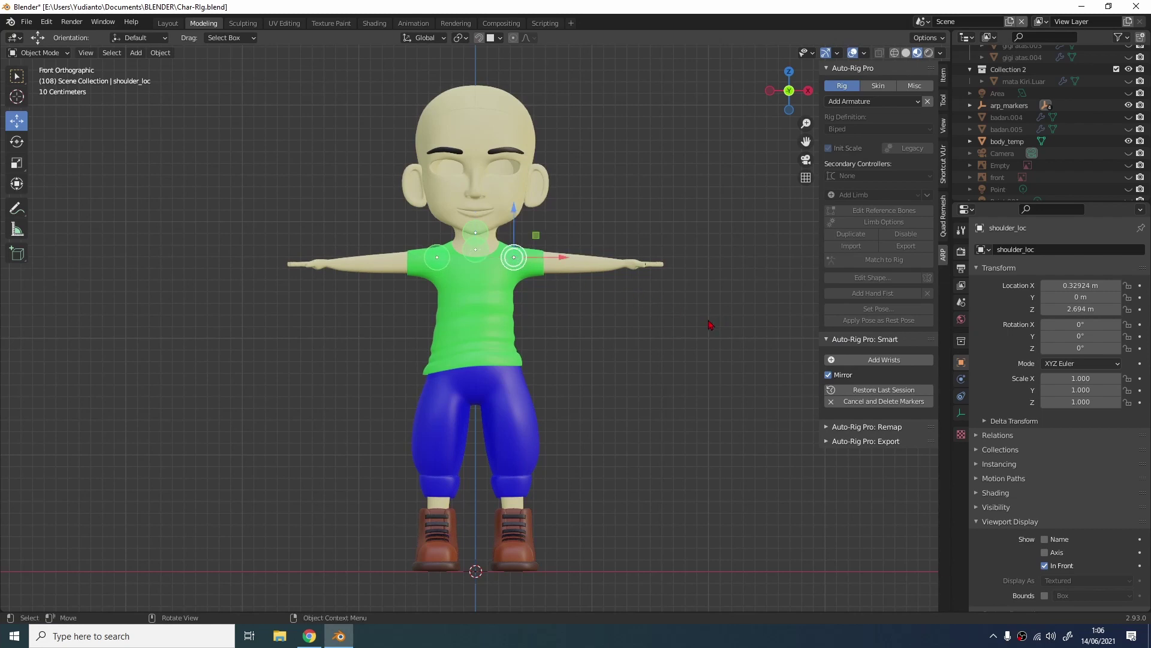
{"action": "left_click_drag", "start_coordinate": [513, 211], "coordinate": [512, 216]}
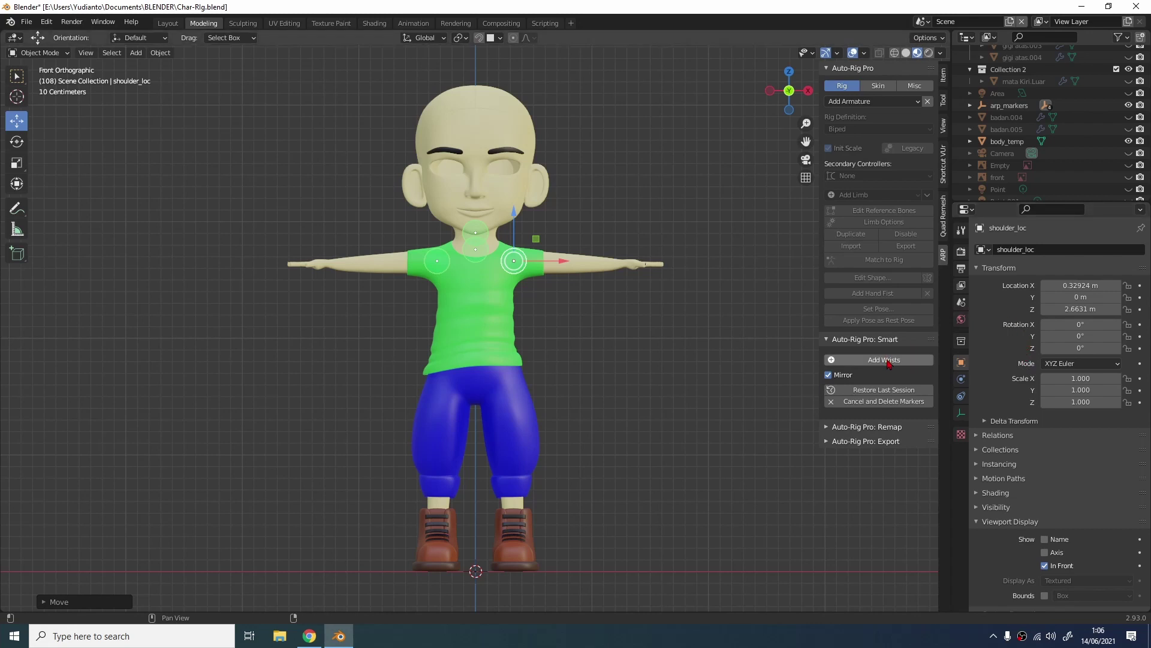
Add mirrored wrist markers and adjust them to sit on the character's wrists.
{"action": "left_click", "coordinate": [888, 360]}
{"action": "left_click", "coordinate": [625, 265]}
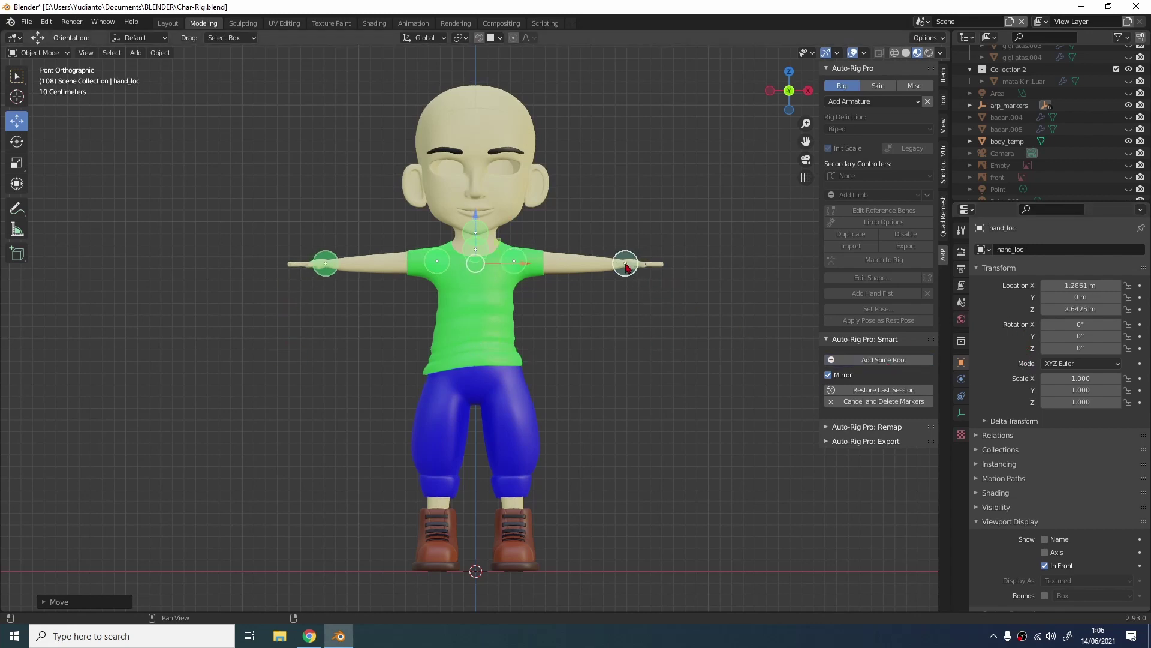
{"action": "left_click_drag", "start_coordinate": [625, 264], "coordinate": [622, 266]}
Place the spine root marker on the hips at Z about 1.63 m and mirrored ankle markers at Z about 0.34 m.
{"action": "left_click", "coordinate": [873, 360]}
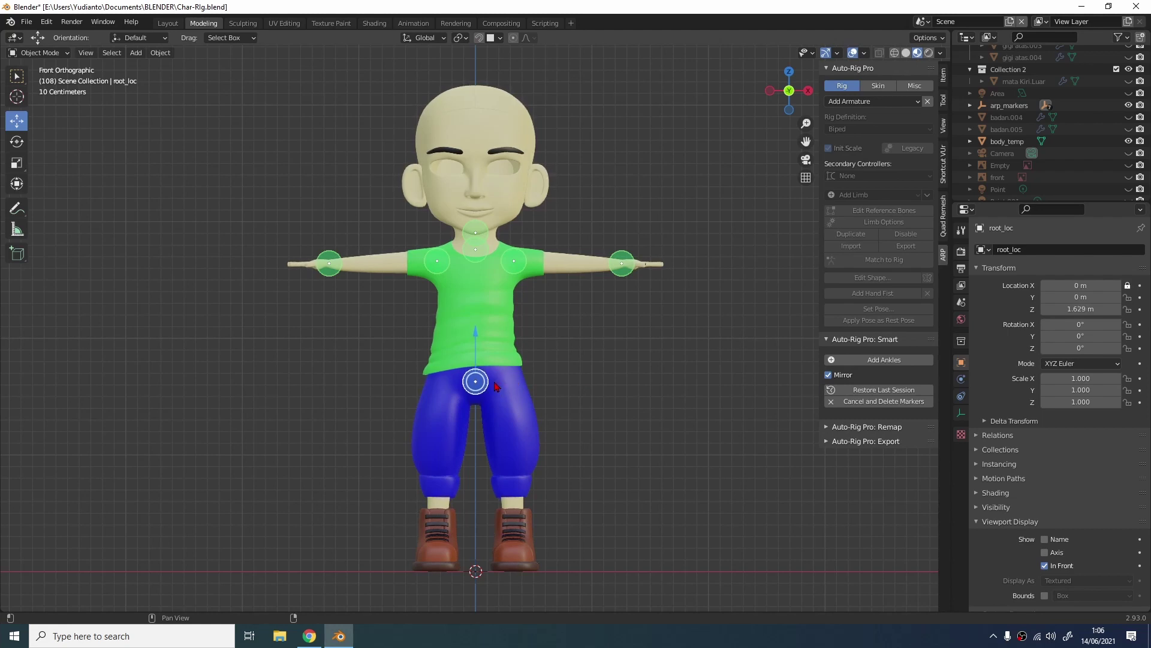
{"action": "left_click", "coordinate": [495, 387]}
{"action": "left_click", "coordinate": [899, 360]}
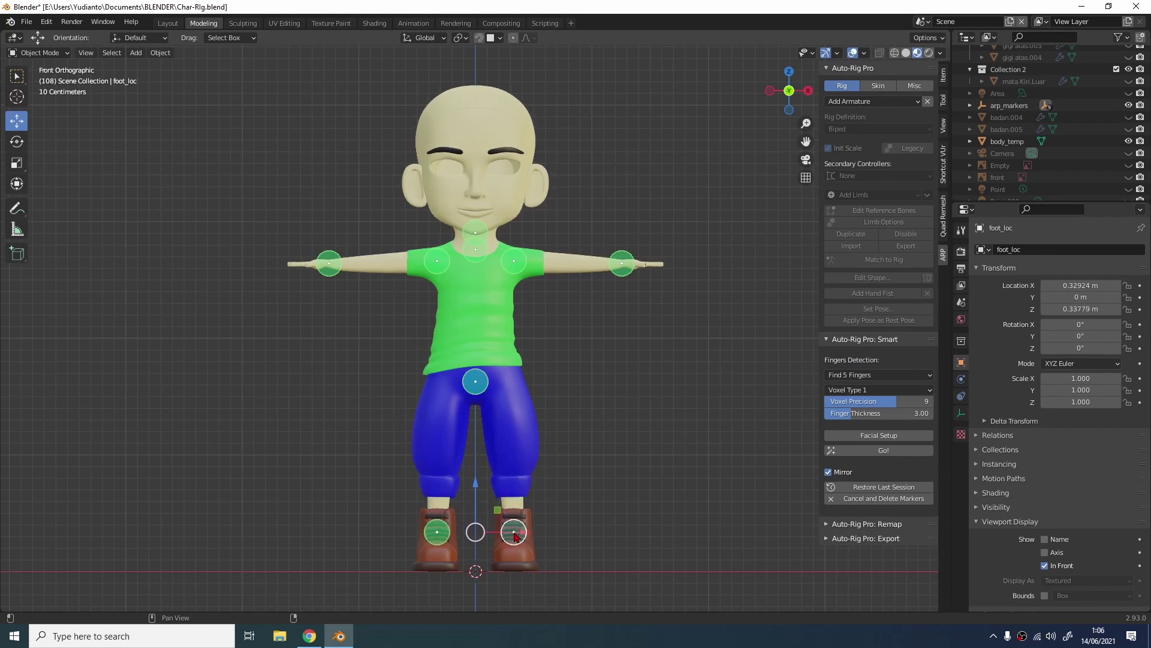
{"action": "left_click", "coordinate": [515, 536]}
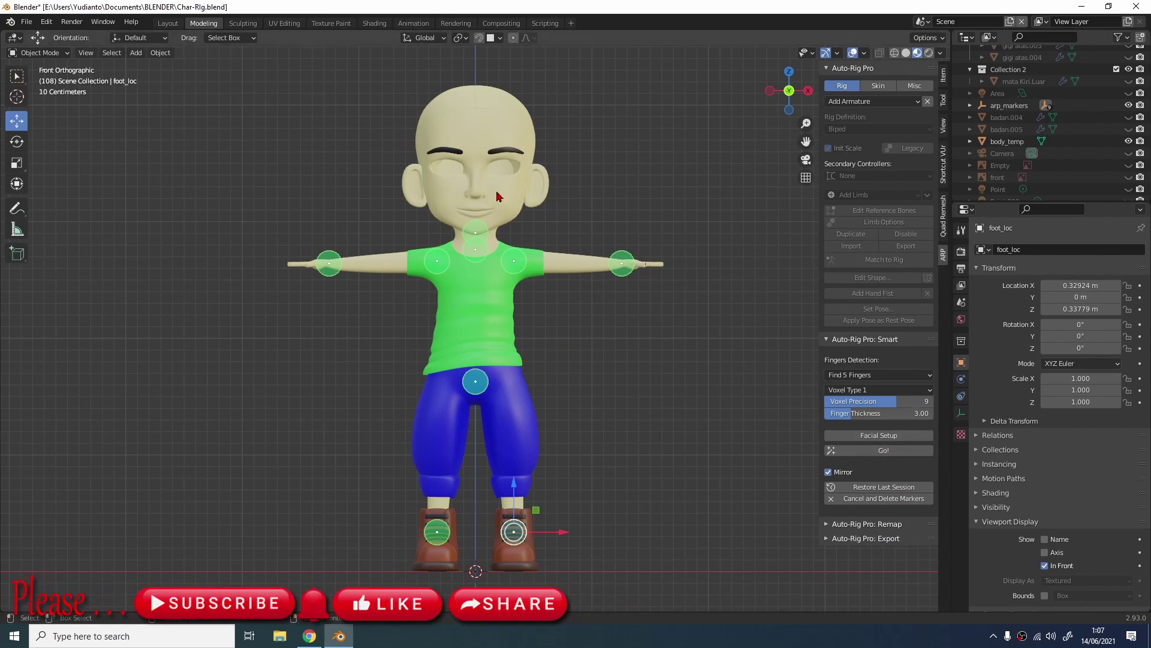
Start the facial setup and move the mirrored eyebrow points to follow the shape of the character's eyebrows.
{"action": "left_click", "coordinate": [871, 436]}
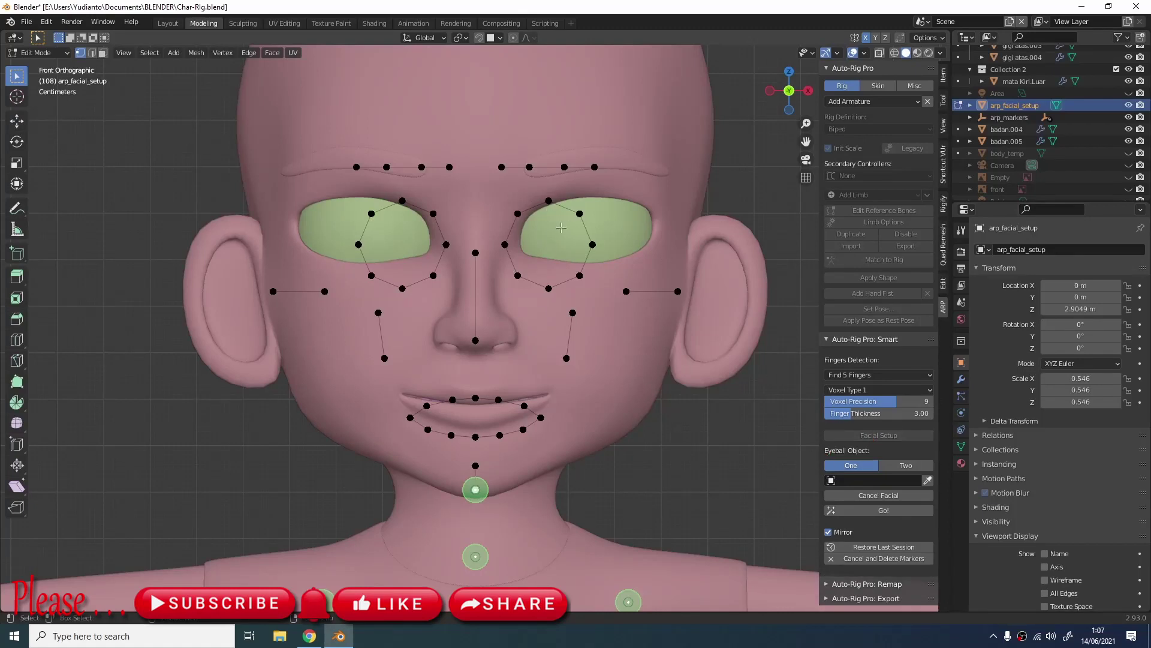
{"action": "left_click", "coordinate": [594, 167]}
{"action": "left_click", "coordinate": [17, 120]}
{"action": "left_click_drag", "start_coordinate": [594, 167], "coordinate": [658, 172]}
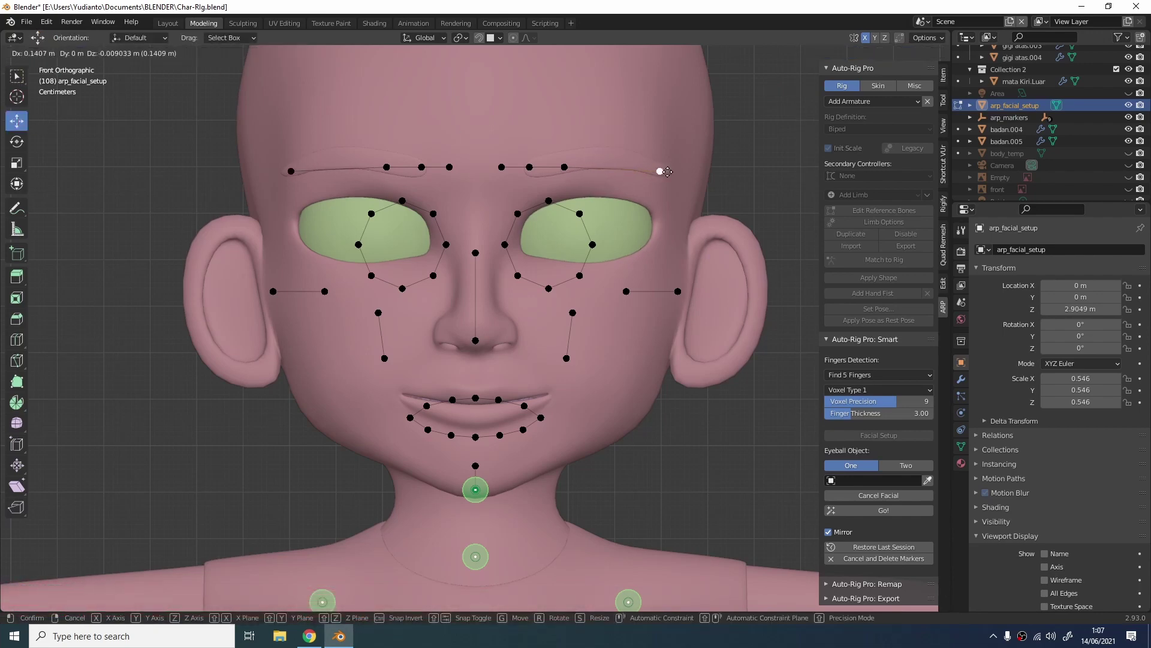
{"action": "left_click_drag", "start_coordinate": [576, 167], "coordinate": [625, 160]}
{"action": "mouse_move", "coordinate": [528, 168]}
{"action": "left_mouse_down"}
{"action": "mouse_move", "coordinate": [581, 160]}
{"action": "mouse_move", "coordinate": [504, 165]}
{"action": "mouse_move", "coordinate": [533, 164]}
{"action": "left_mouse_up"}
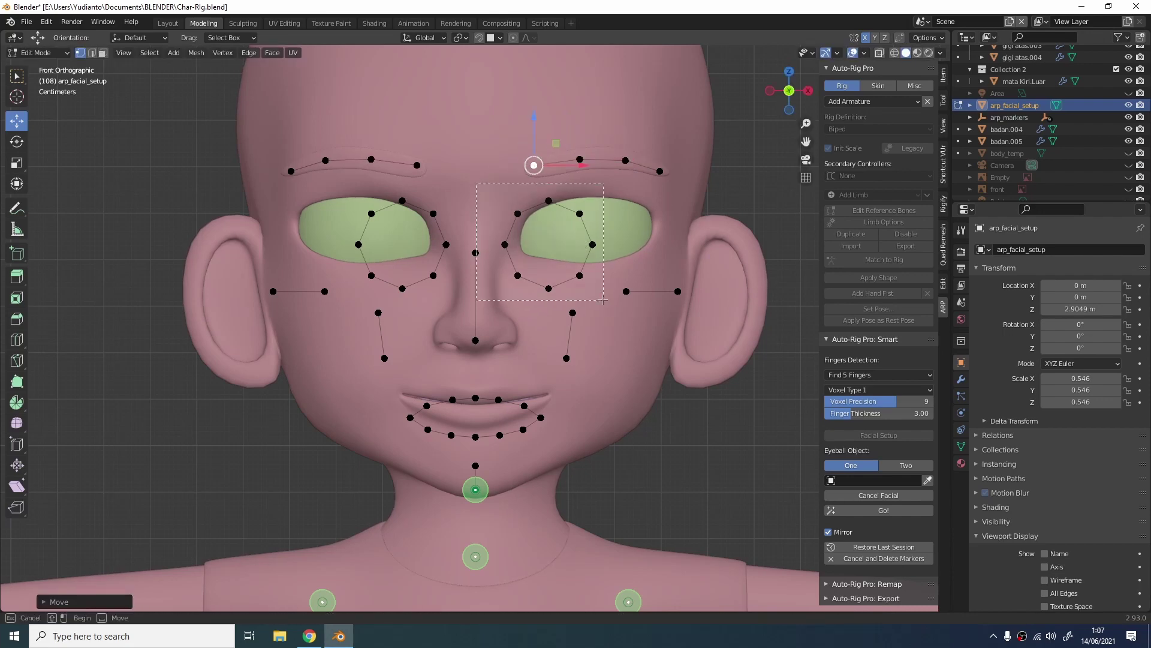
Move the mirrored eyelid points so their loops follow the outlines of the character's eyes.
{"action": "left_click", "coordinate": [518, 213]}
{"action": "key", "text": "ctrl+l"}
{"action": "left_click_drag", "start_coordinate": [554, 243], "coordinate": [523, 253]}
{"action": "left_click_drag", "start_coordinate": [559, 199], "coordinate": [528, 211]}
{"action": "left_click_drag", "start_coordinate": [589, 186], "coordinate": [636, 200]}
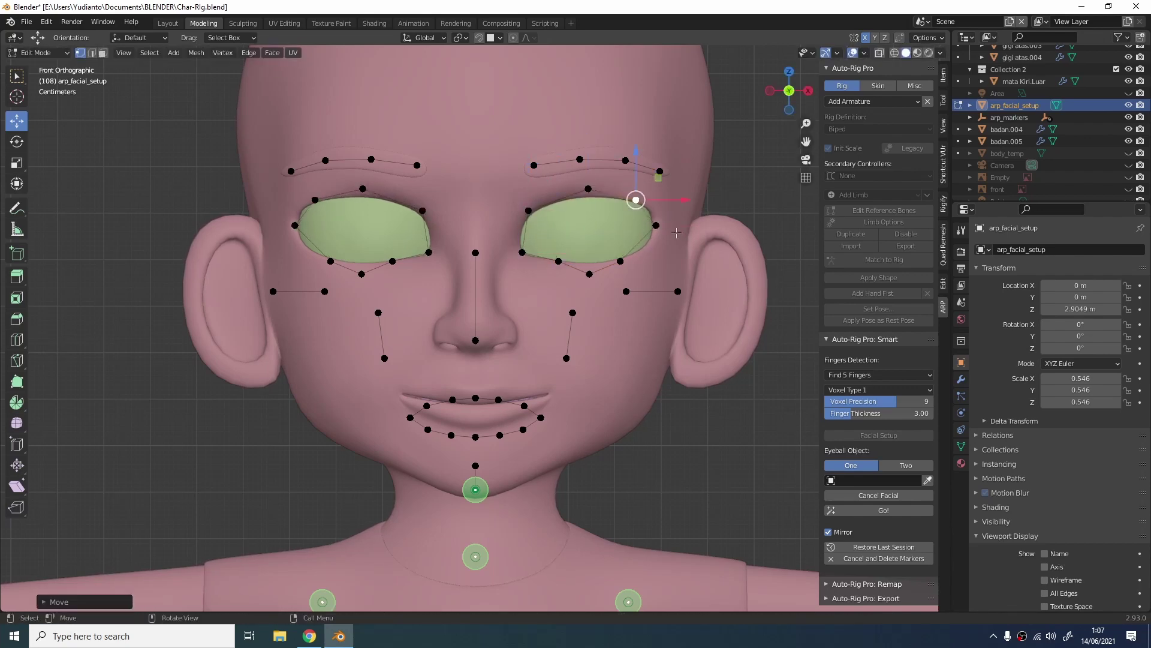
{"action": "mouse_move", "coordinate": [620, 262]}
{"action": "left_mouse_down"}
{"action": "mouse_move", "coordinate": [641, 253]}
{"action": "mouse_move", "coordinate": [600, 267]}
{"action": "left_mouse_up"}
{"action": "left_click", "coordinate": [592, 275]}
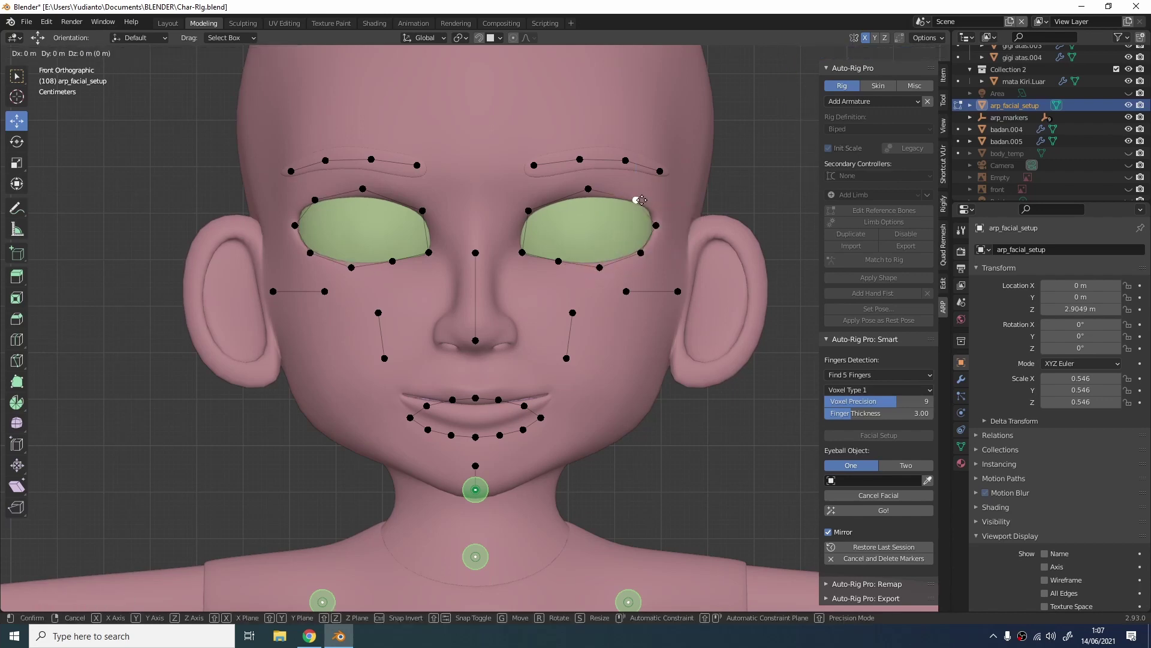
{"action": "left_click_drag", "start_coordinate": [636, 200], "coordinate": [639, 198]}
{"action": "left_click", "coordinate": [588, 189]}
Place the mirrored ear points at the ears' upper and lower ends, spread the cheek points outward, and raise the nose root point to brow level.
{"action": "left_click_drag", "start_coordinate": [677, 291], "coordinate": [722, 222]}
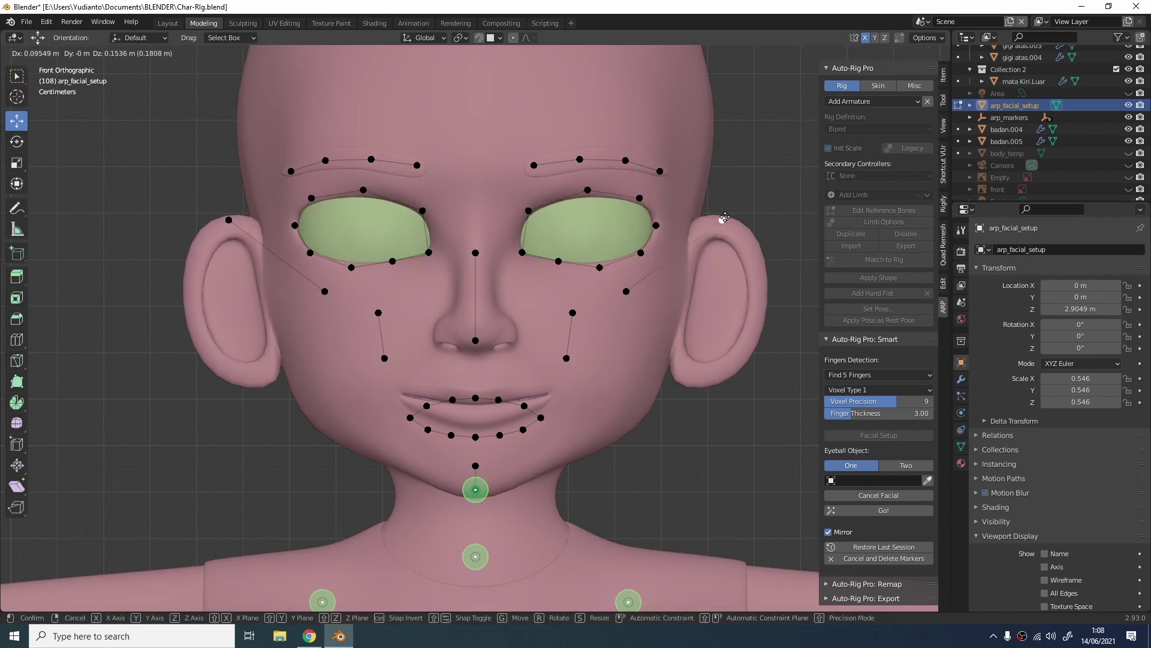
{"action": "left_click_drag", "start_coordinate": [626, 292], "coordinate": [688, 377]}
{"action": "left_click_drag", "start_coordinate": [573, 313], "coordinate": [652, 282]}
{"action": "left_click_drag", "start_coordinate": [562, 345], "coordinate": [580, 369]}
{"action": "left_click_drag", "start_coordinate": [476, 253], "coordinate": [476, 174]}
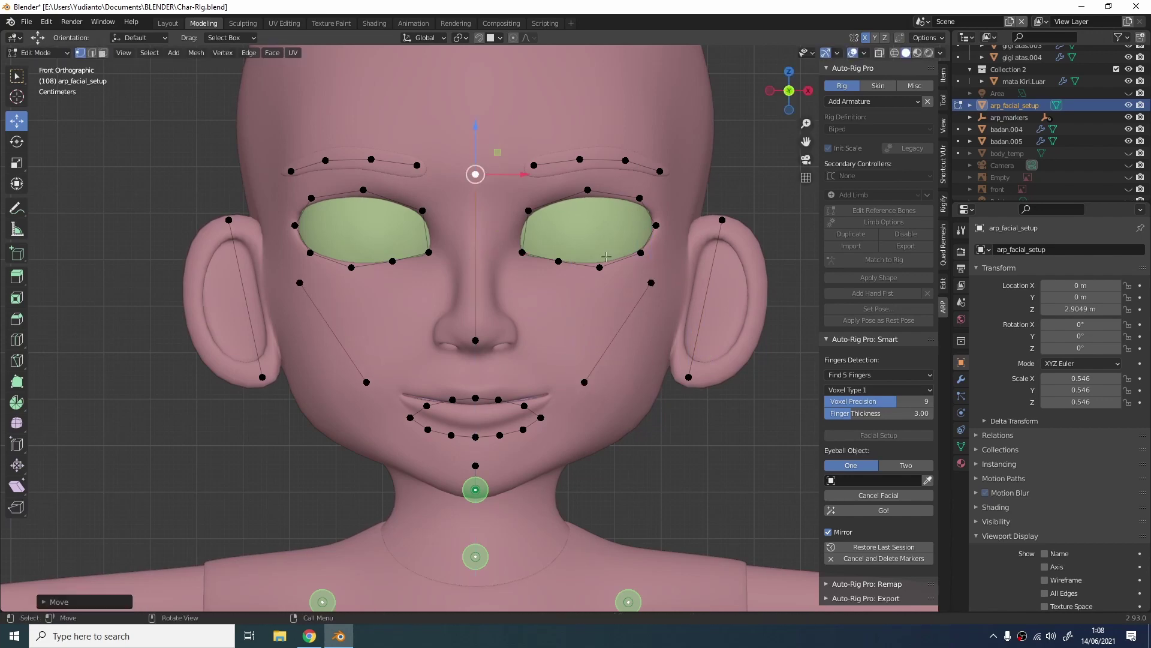
Raise the mouth point loop onto the lips and adjust its corner and neighbouring points to the mouth's shape.
{"action": "scroll", "coordinate": [552, 447], "scroll_direction": "up", "scroll_amount": 1}
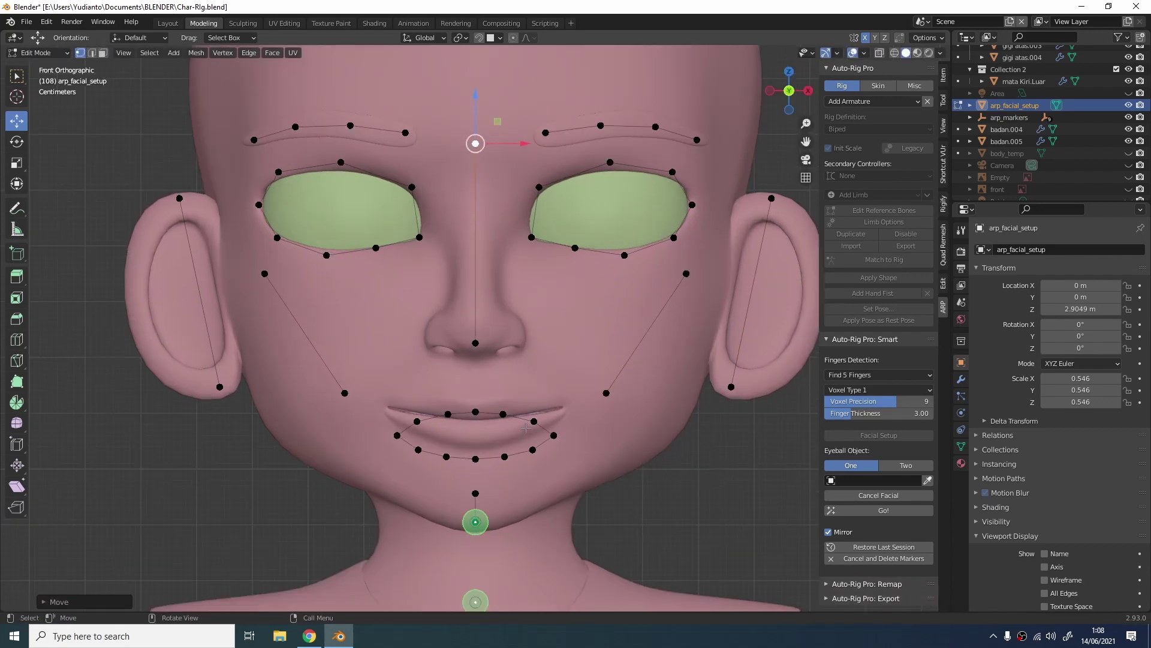
{"action": "key", "text": "l"}
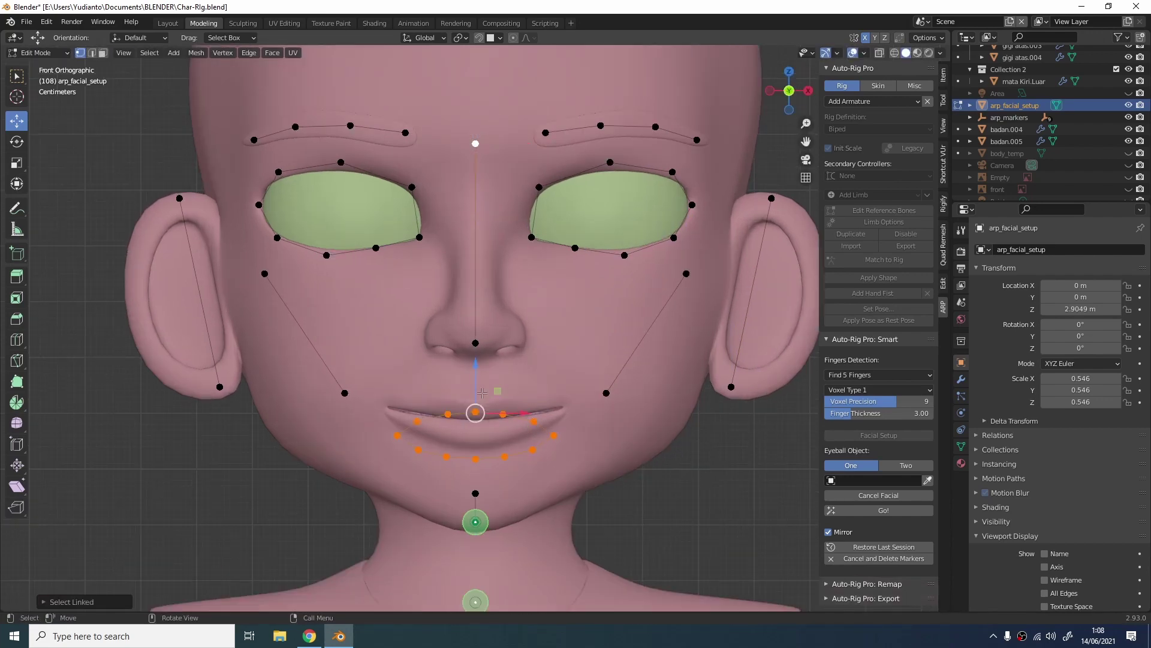
{"action": "key", "text": "g"}
{"action": "left_click", "coordinate": [593, 423]}
{"action": "left_click", "coordinate": [553, 422]}
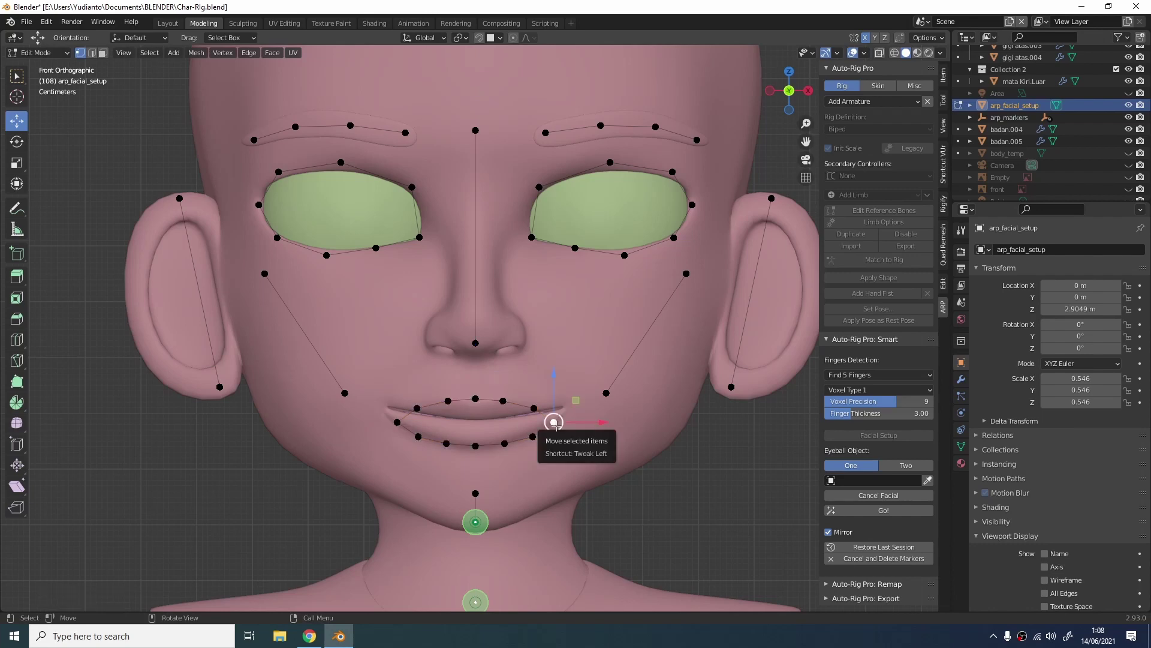
{"action": "left_click_drag", "start_coordinate": [554, 422], "coordinate": [503, 398]}
{"action": "left_click", "coordinate": [533, 437]}
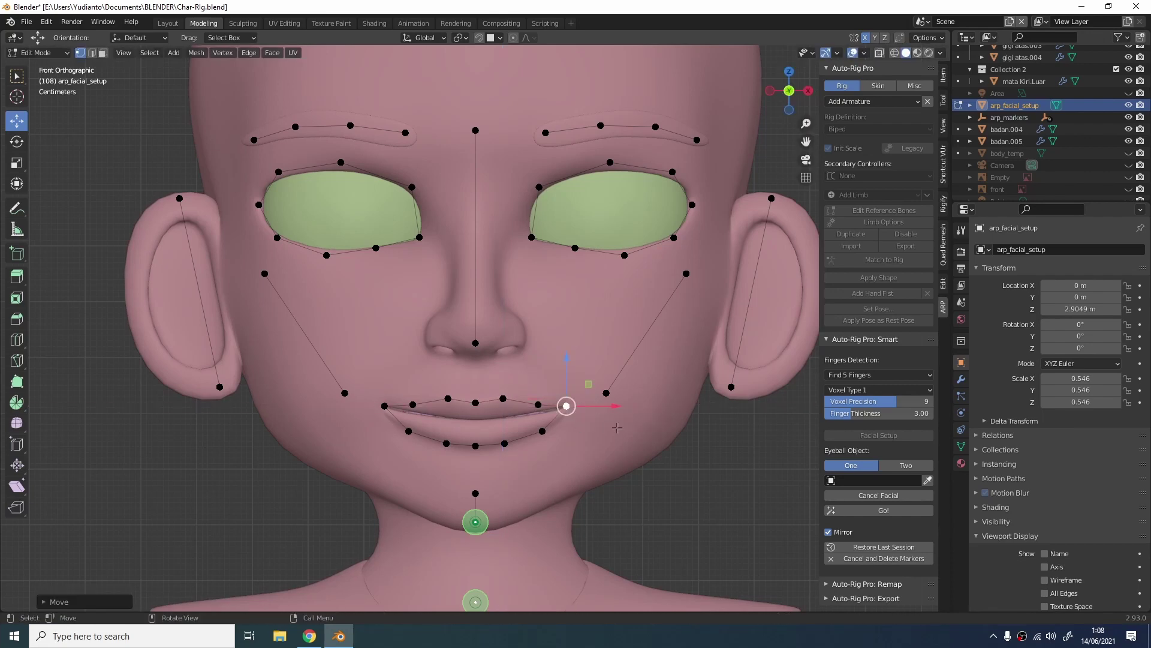
Finish editing the facial points and assign mata Kiri.Luar as the single eyeball object.
{"action": "scroll", "coordinate": [587, 437], "scroll_direction": "down", "scroll_amount": 4}
{"action": "scroll", "coordinate": [605, 460], "scroll_direction": "down", "scroll_amount": 4}
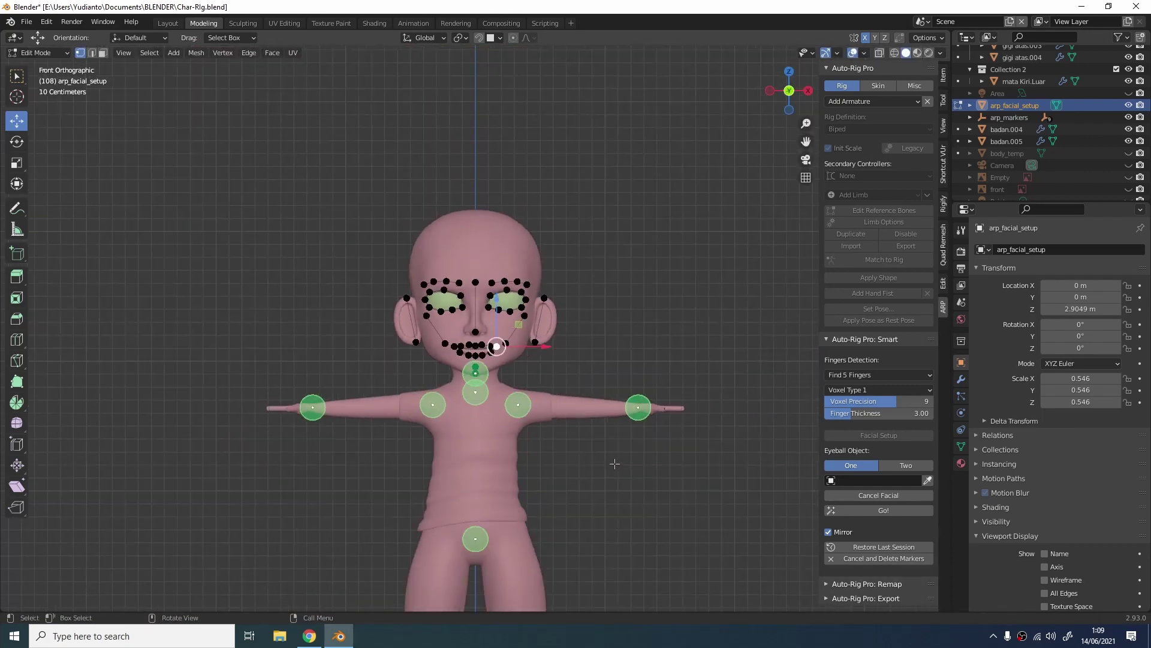
{"action": "scroll", "coordinate": [609, 462], "scroll_direction": "up", "scroll_amount": 5}
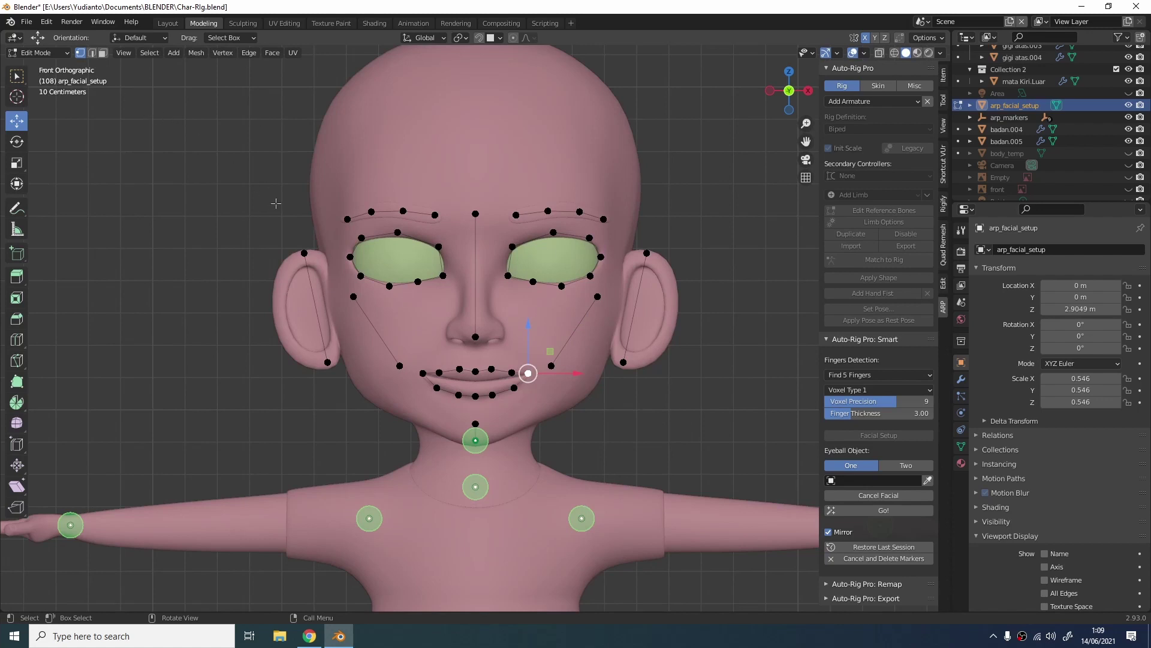
{"action": "key", "text": "Tab"}
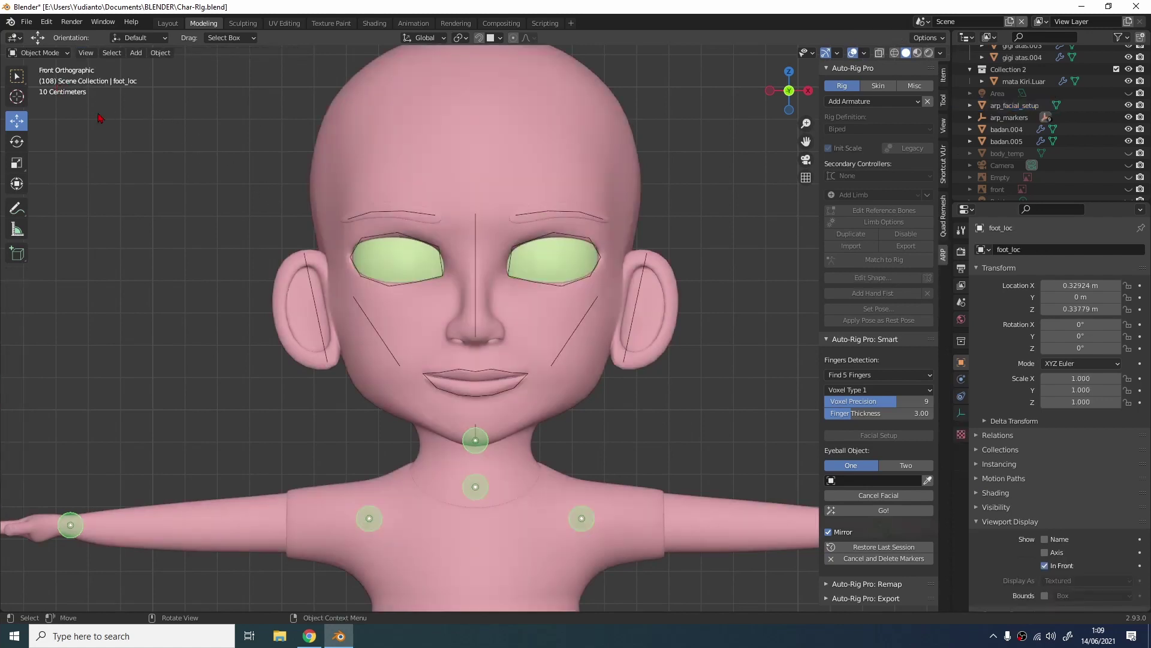
{"action": "left_click", "coordinate": [384, 266]}
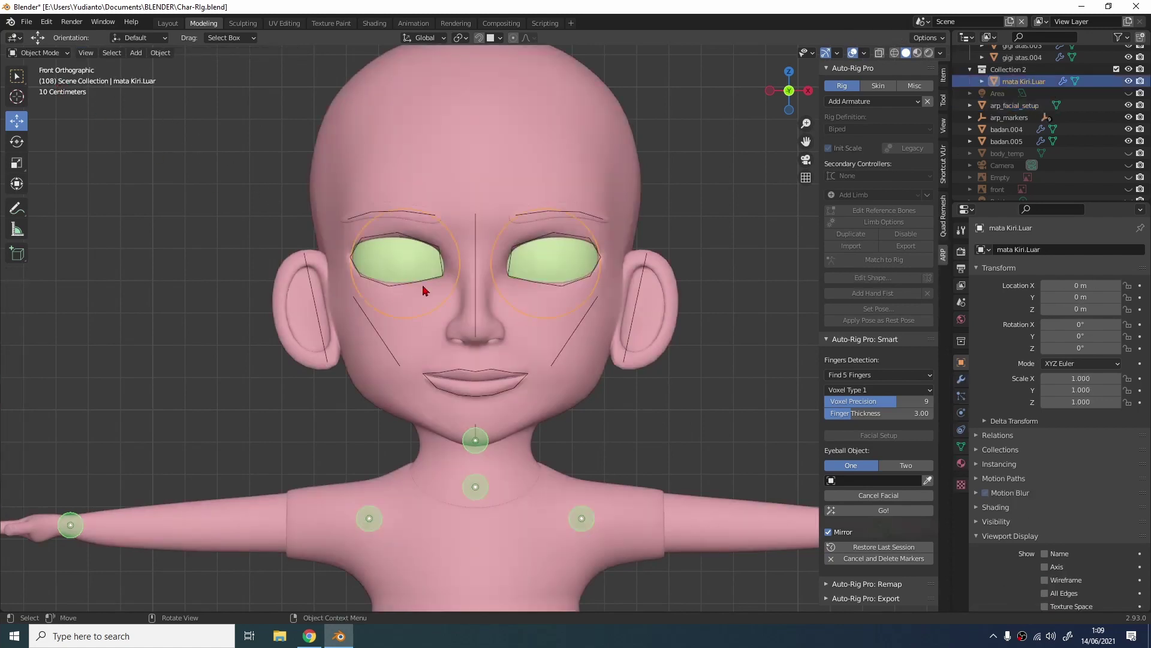
{"action": "left_click", "coordinate": [927, 482]}
Generate the Auto-Rig Pro Smart reference bones from the body and facial markers.
{"action": "scroll", "coordinate": [673, 418], "scroll_direction": "down", "scroll_amount": 6}
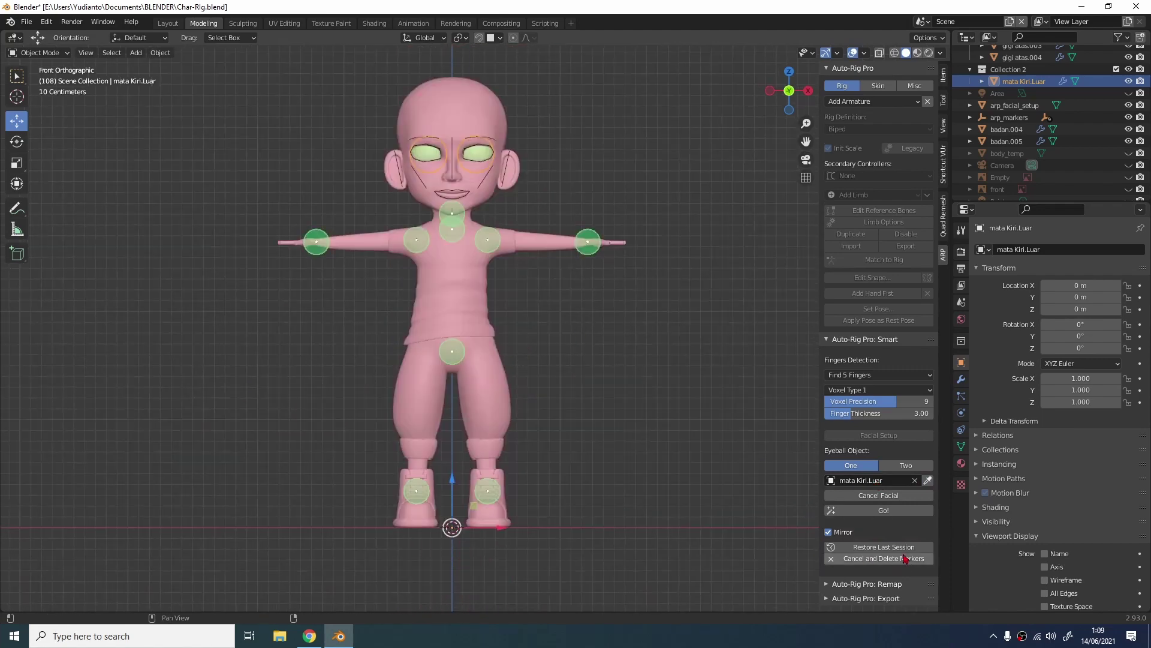
{"action": "left_click", "coordinate": [891, 512]}
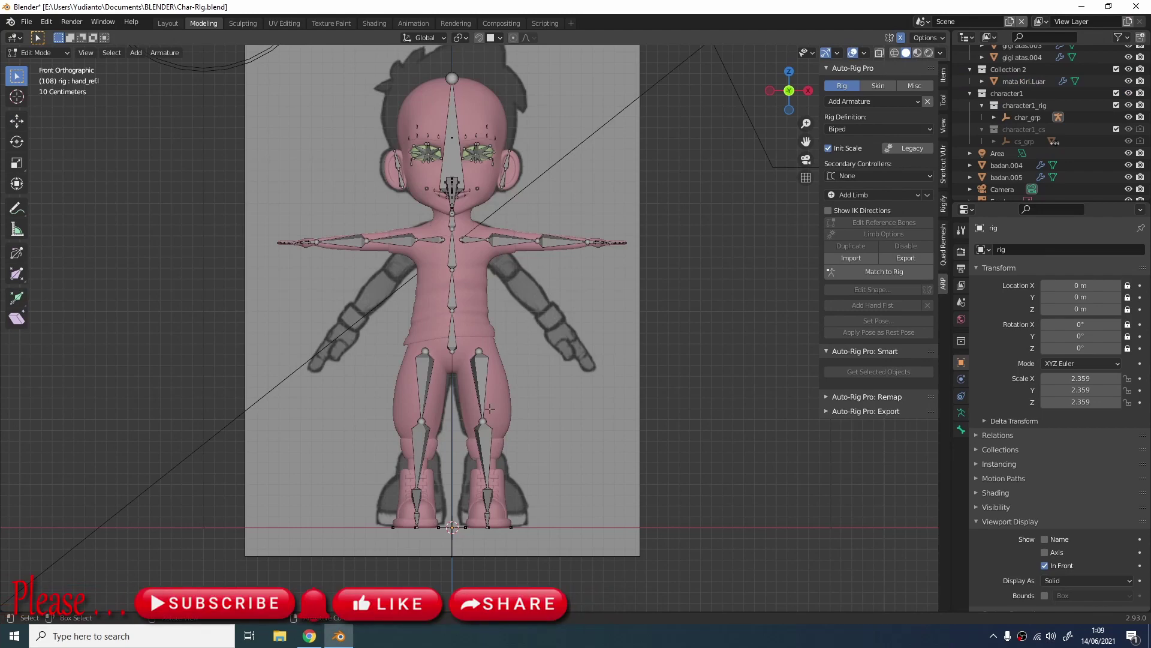
{"action": "scroll", "coordinate": [591, 333], "scroll_direction": "up", "scroll_amount": 3}
{"action": "scroll", "coordinate": [632, 310], "scroll_direction": "down", "scroll_amount": 6}
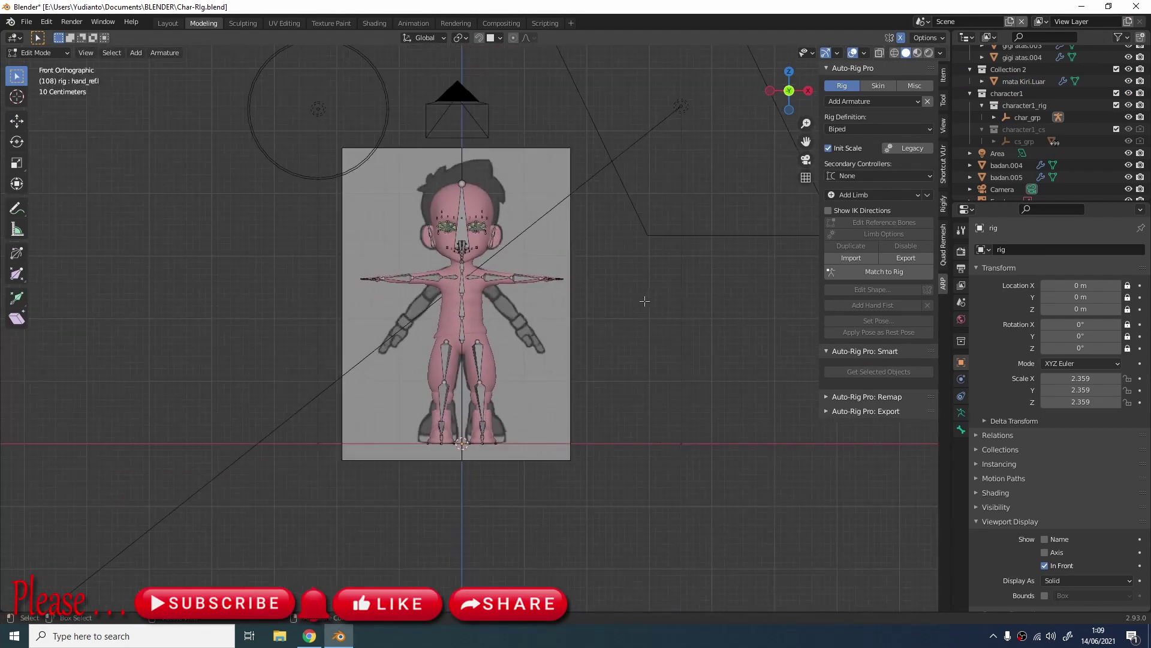
Return to Object Mode and delete the front reference image behind the character.
{"action": "left_click", "coordinate": [55, 58]}
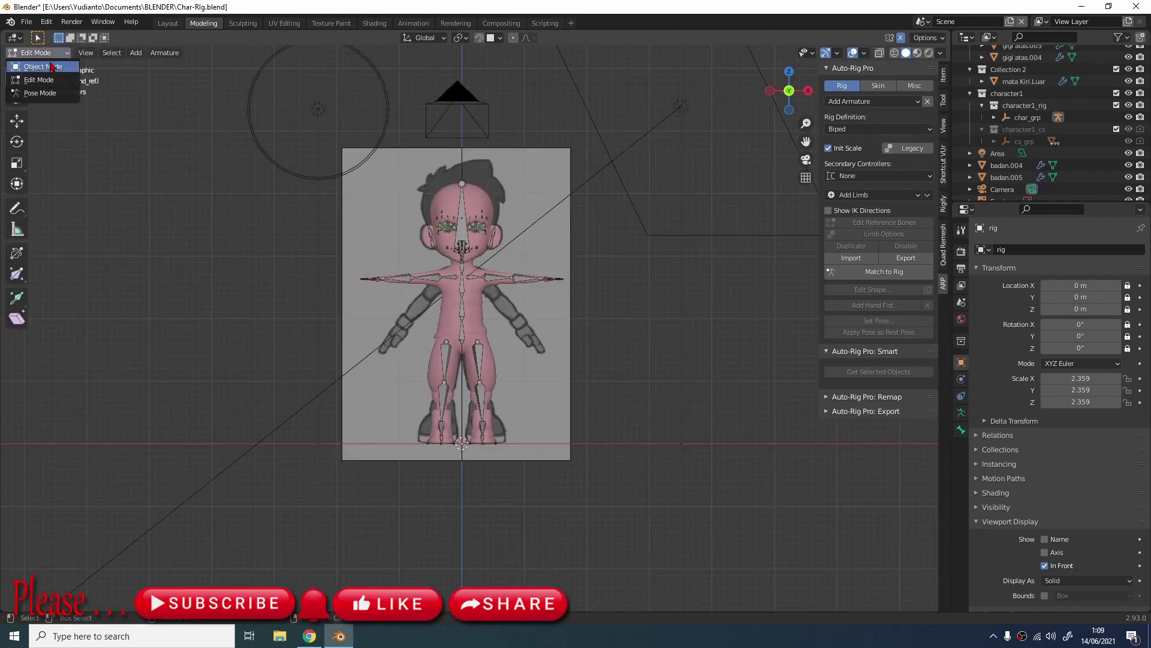
{"action": "left_click", "coordinate": [51, 63]}
{"action": "left_click", "coordinate": [574, 185]}
{"action": "key", "text": "x"}
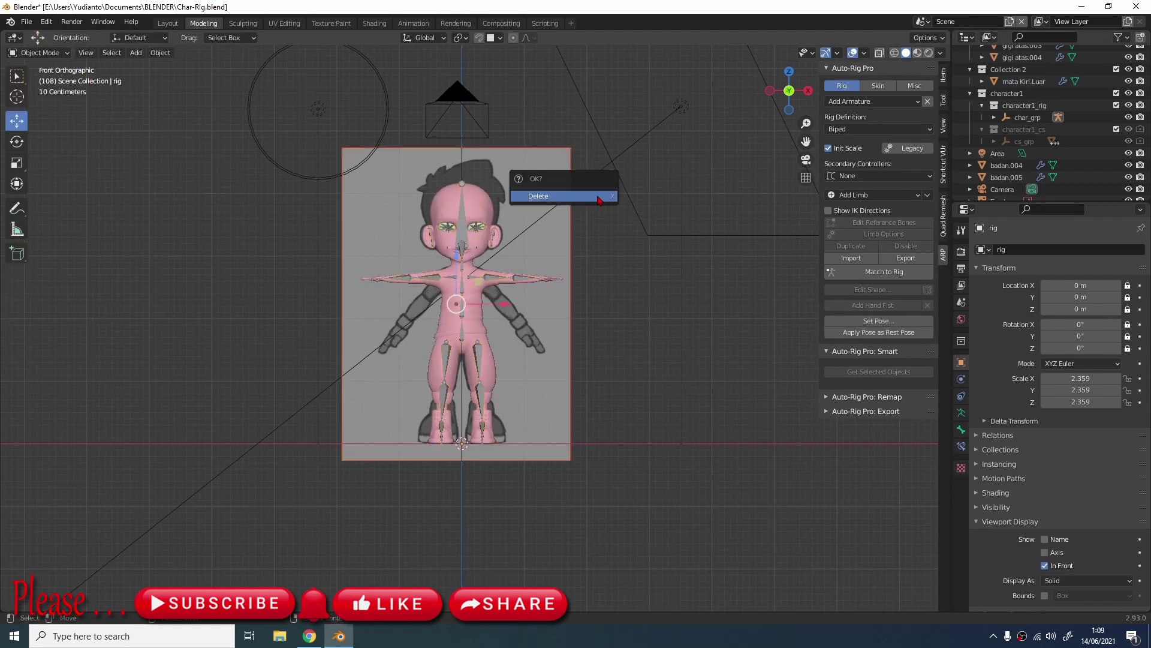
{"action": "left_click", "coordinate": [574, 189]}
Hide the area light, the camera and the point light around the character.
{"action": "scroll", "coordinate": [625, 173], "scroll_direction": "down", "scroll_amount": 4}
{"action": "left_click_drag", "start_coordinate": [559, 171], "coordinate": [670, 363]}
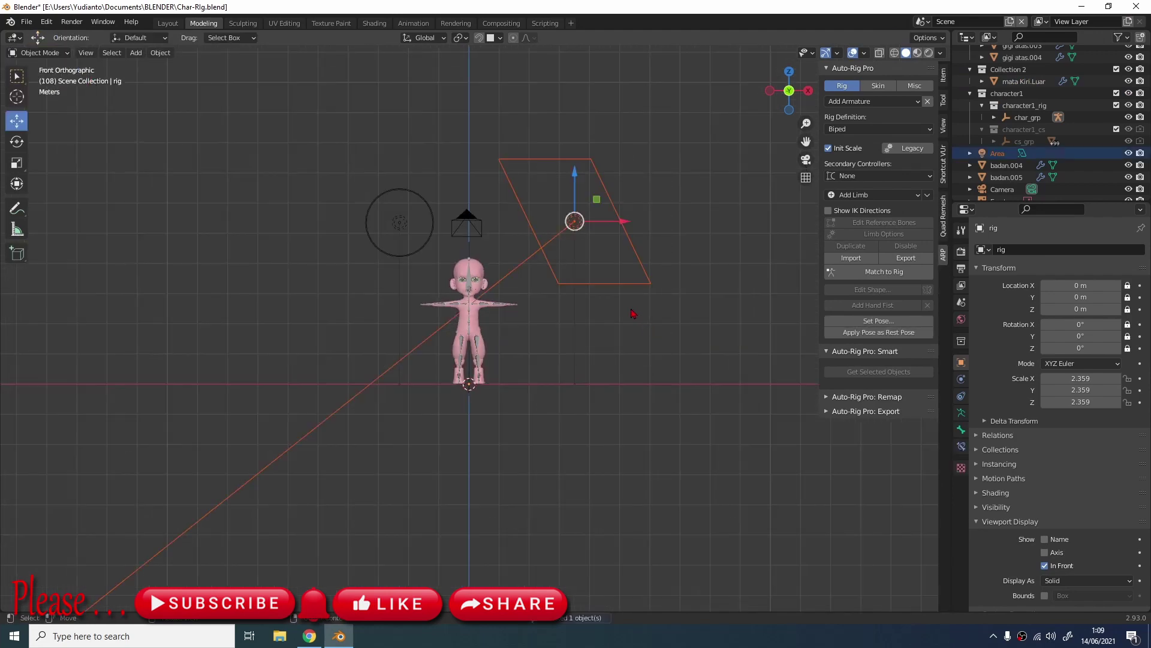
{"action": "key", "text": "h"}
{"action": "left_click_drag", "start_coordinate": [438, 198], "coordinate": [508, 255]}
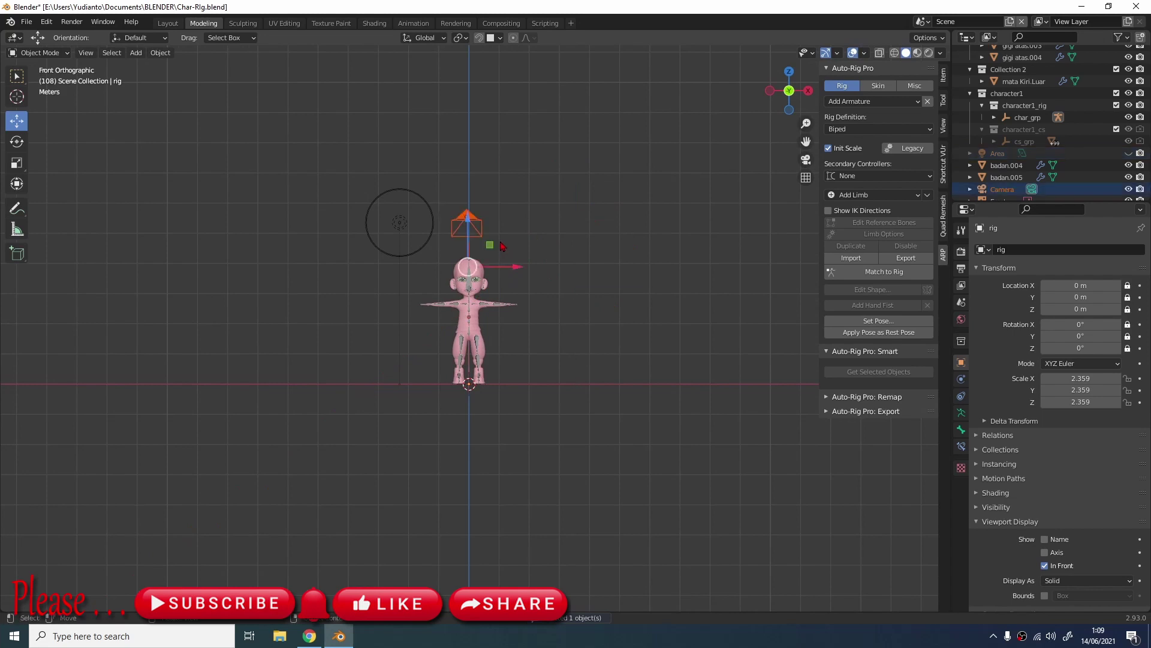
{"action": "left_click", "coordinate": [491, 224]}
{"action": "left_click", "coordinate": [474, 220]}
{"action": "key", "text": "h"}
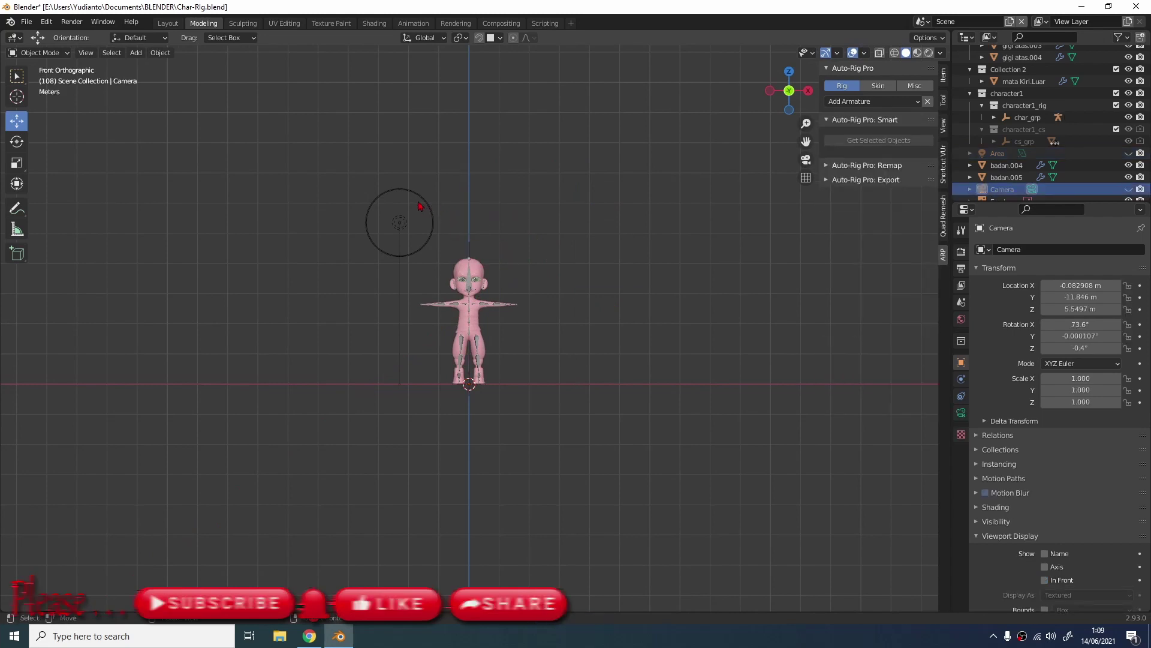
{"action": "scroll", "coordinate": [580, 296], "scroll_direction": "up", "scroll_amount": 1}
{"action": "scroll", "coordinate": [580, 295], "scroll_direction": "up", "scroll_amount": 1}
{"action": "left_click_drag", "start_coordinate": [311, 115], "coordinate": [393, 204]}
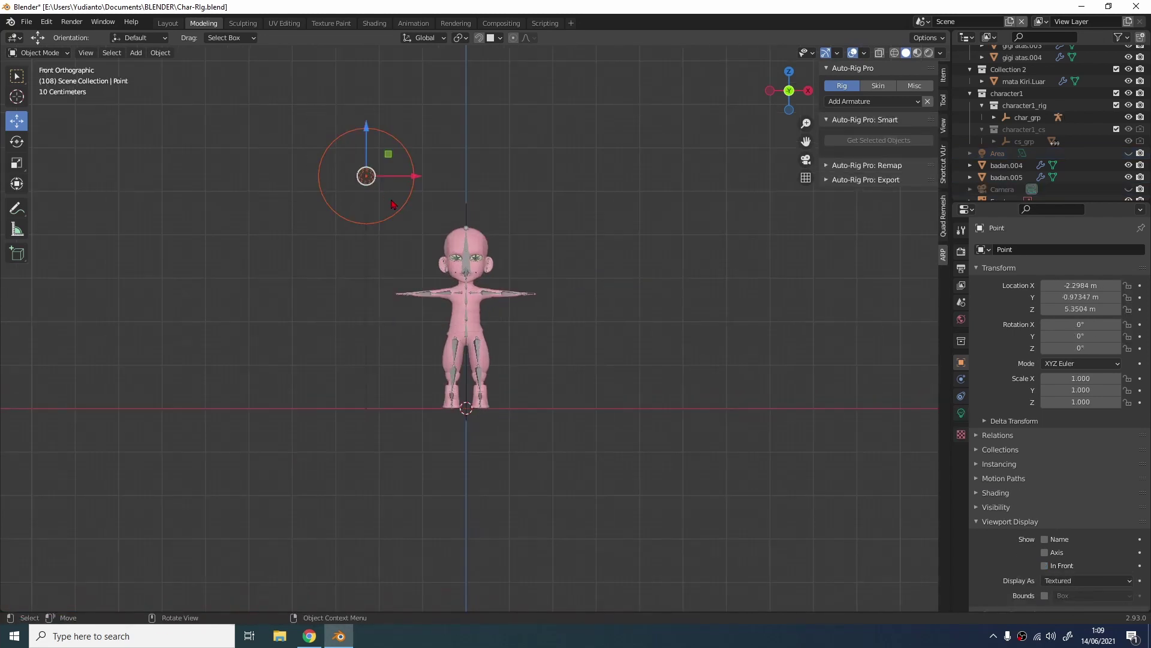
{"action": "key", "text": "h"}
{"action": "scroll", "coordinate": [517, 310], "scroll_direction": "up", "scroll_amount": 5}
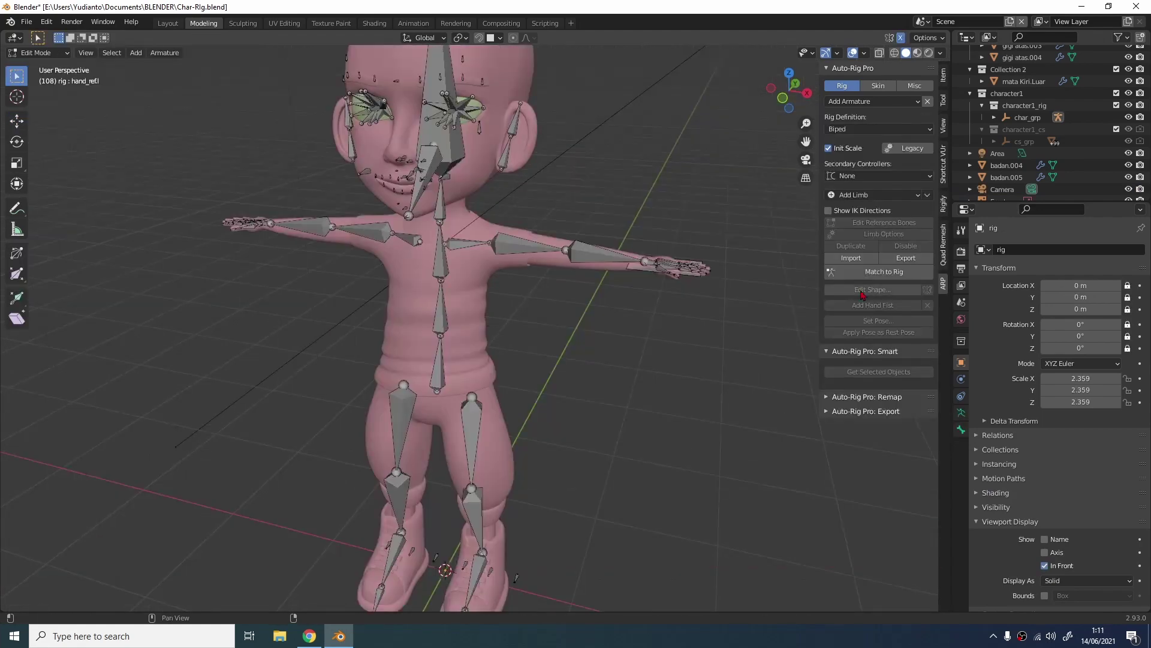
Generate the final control rig from the reference bones with Match to Rig.
{"action": "left_click", "coordinate": [882, 273]}
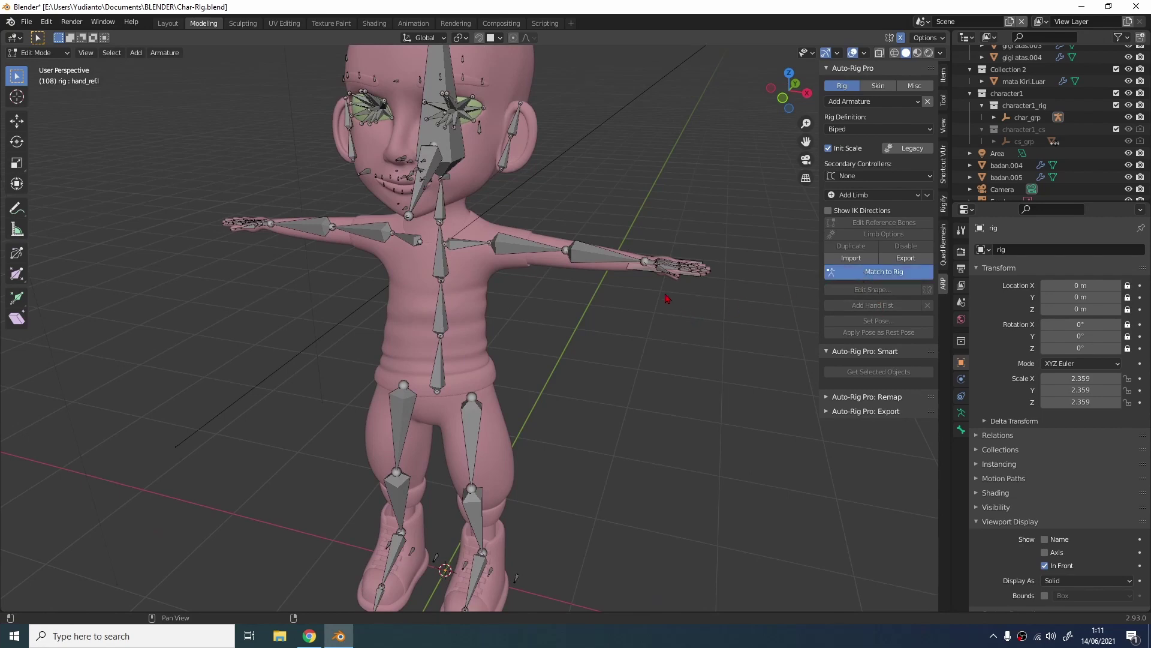
{"action": "middle_click_drag", "start_coordinate": [629, 294], "coordinate": [575, 315]}
{"action": "scroll", "coordinate": [598, 308], "scroll_direction": "down", "scroll_amount": 3}
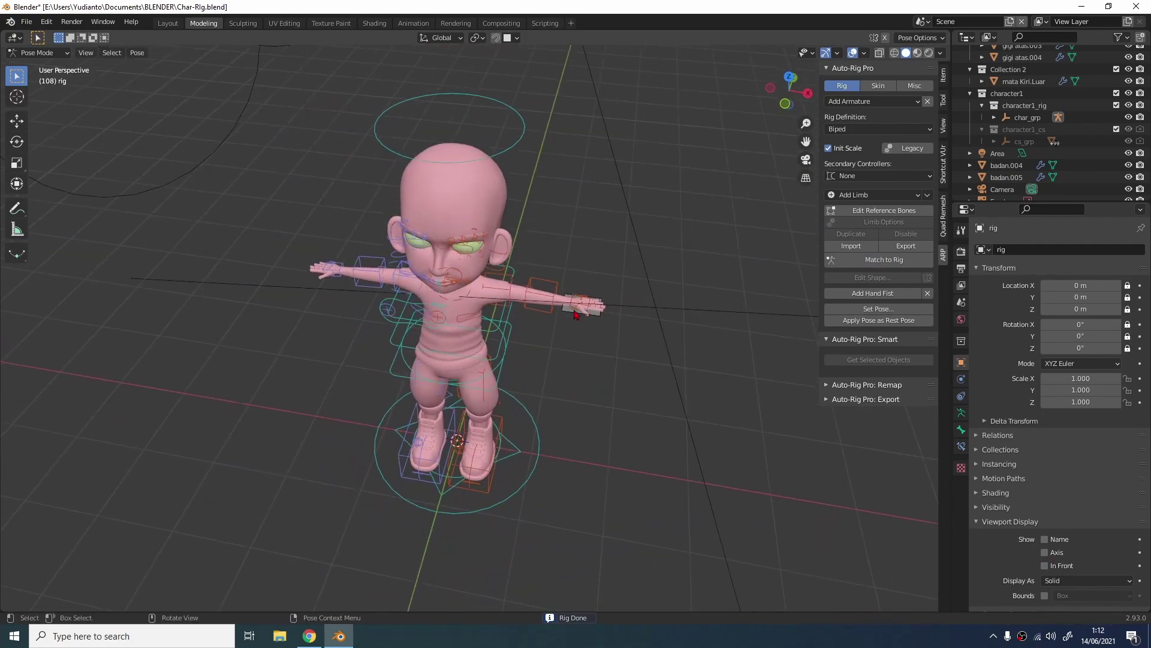
Switch to Object Mode and hide the Empty reference image at the character's hand.
{"action": "scroll", "coordinate": [571, 316], "scroll_direction": "up", "scroll_amount": 1}
{"action": "left_click", "coordinate": [591, 314]}
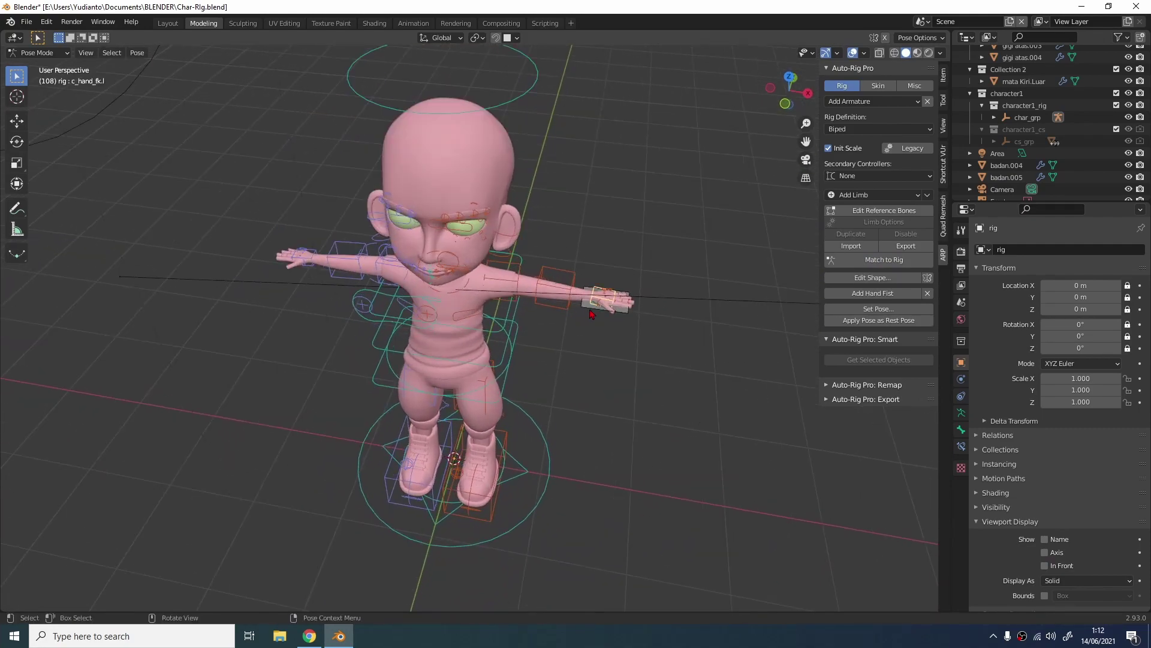
{"action": "middle_click_drag", "start_coordinate": [586, 308], "coordinate": [580, 342]}
{"action": "left_click", "coordinate": [37, 52]}
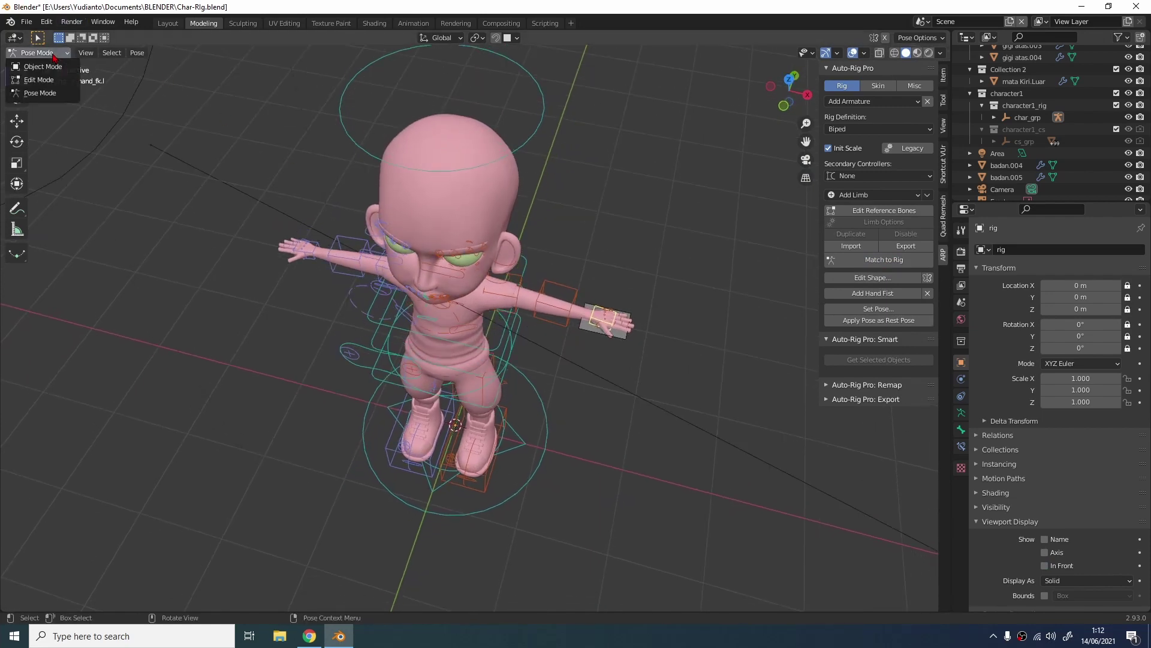
{"action": "left_click", "coordinate": [36, 64]}
{"action": "left_click", "coordinate": [580, 332]}
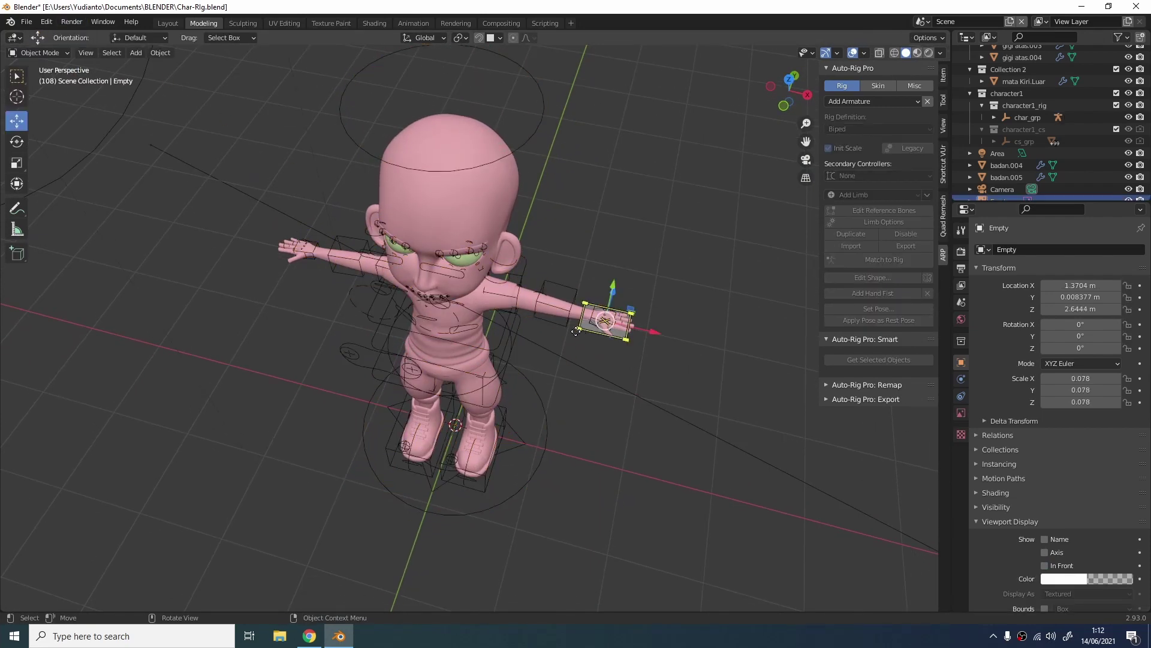
{"action": "key", "text": "h"}
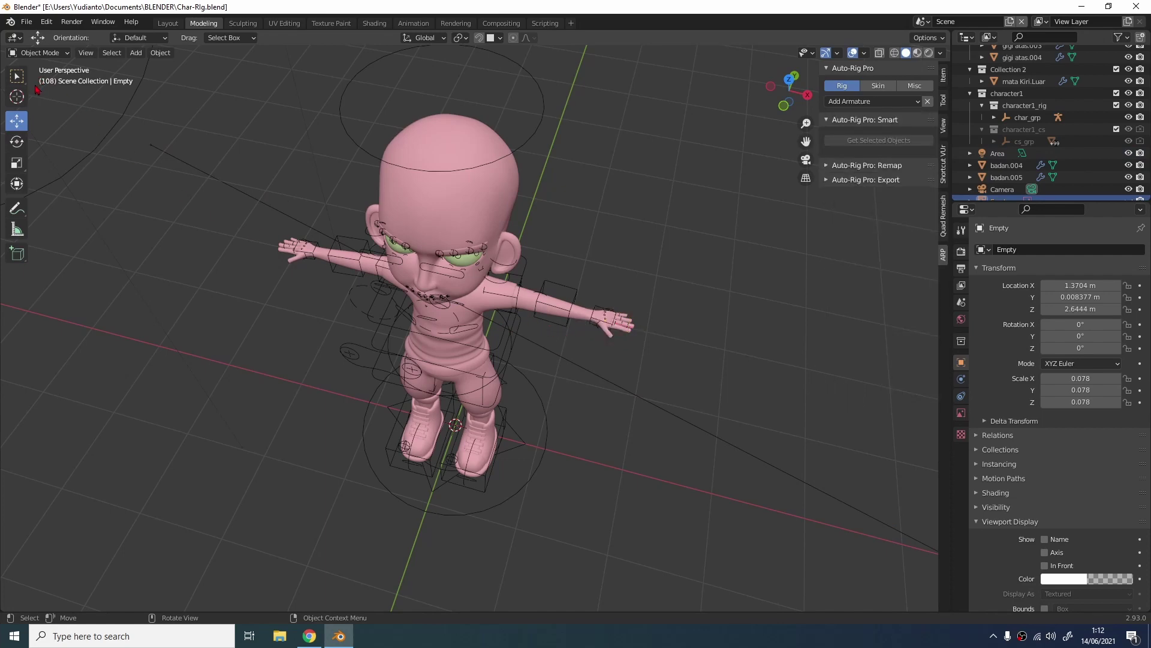
Hide the area light, both point lights and the camera surrounding the rigged character.
{"action": "middle_click_drag", "start_coordinate": [292, 165], "coordinate": [334, 129]}
{"action": "scroll", "coordinate": [334, 129], "scroll_direction": "down", "scroll_amount": 5}
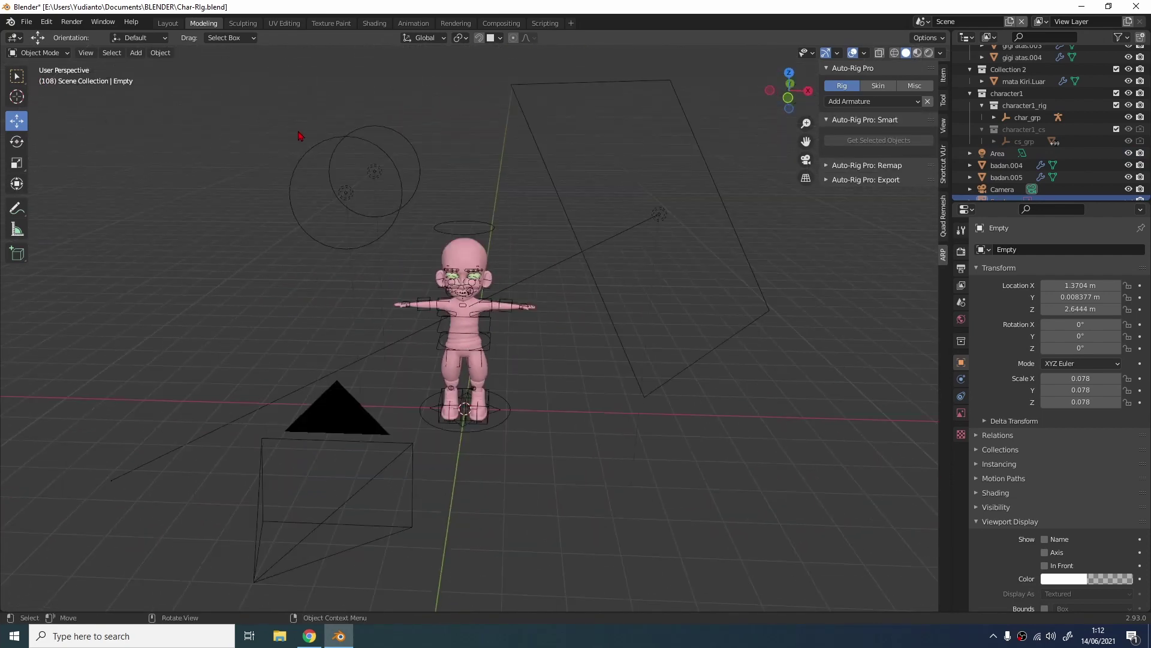
{"action": "scroll", "coordinate": [335, 156], "scroll_direction": "up", "scroll_amount": 3}
{"action": "scroll", "coordinate": [376, 186], "scroll_direction": "down", "scroll_amount": 3}
{"action": "left_click", "coordinate": [603, 230]}
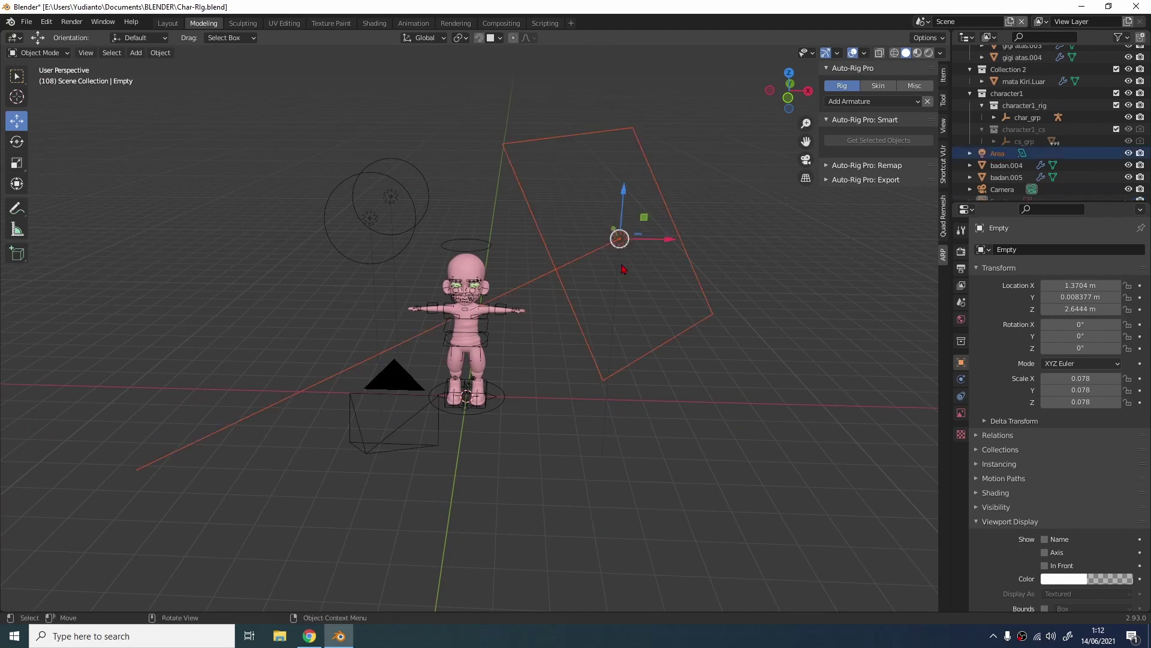
{"action": "key", "text": "h"}
{"action": "left_click", "coordinate": [384, 229]}
{"action": "key", "text": "h"}
{"action": "left_click", "coordinate": [396, 378]}
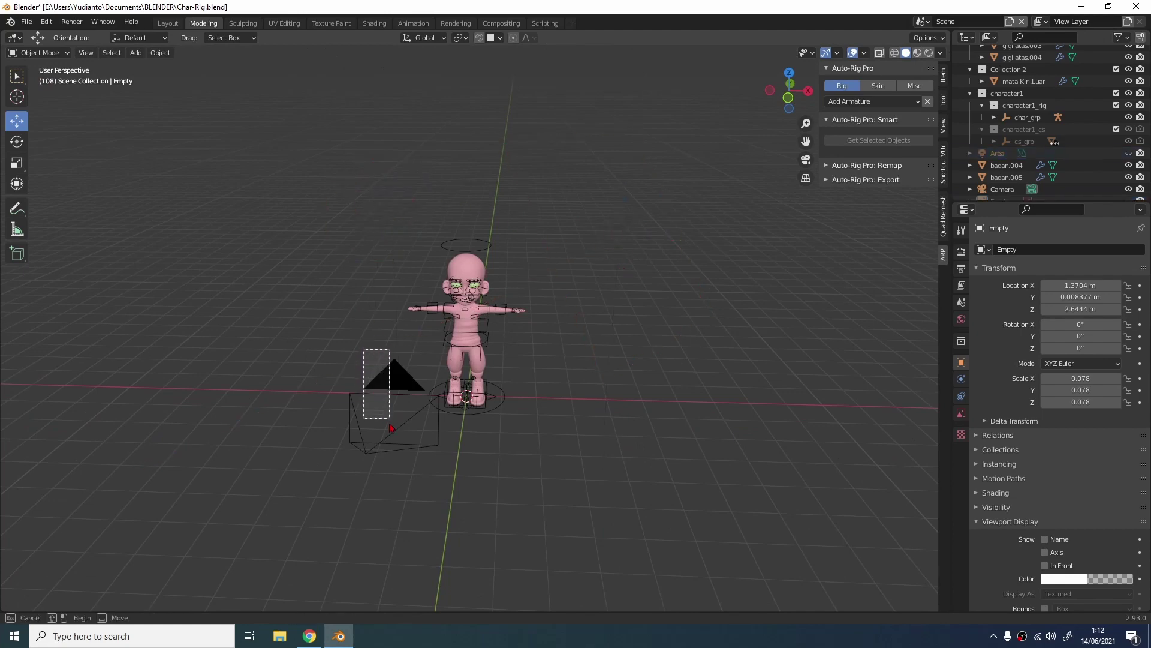
{"action": "key", "text": "h"}
Select the character's control rig and switch it to Pose Mode.
{"action": "scroll", "coordinate": [438, 360], "scroll_direction": "up", "scroll_amount": 5}
{"action": "middle_click_drag", "start_coordinate": [460, 336], "coordinate": [516, 305]}
{"action": "scroll", "coordinate": [510, 294], "scroll_direction": "up", "scroll_amount": 3}
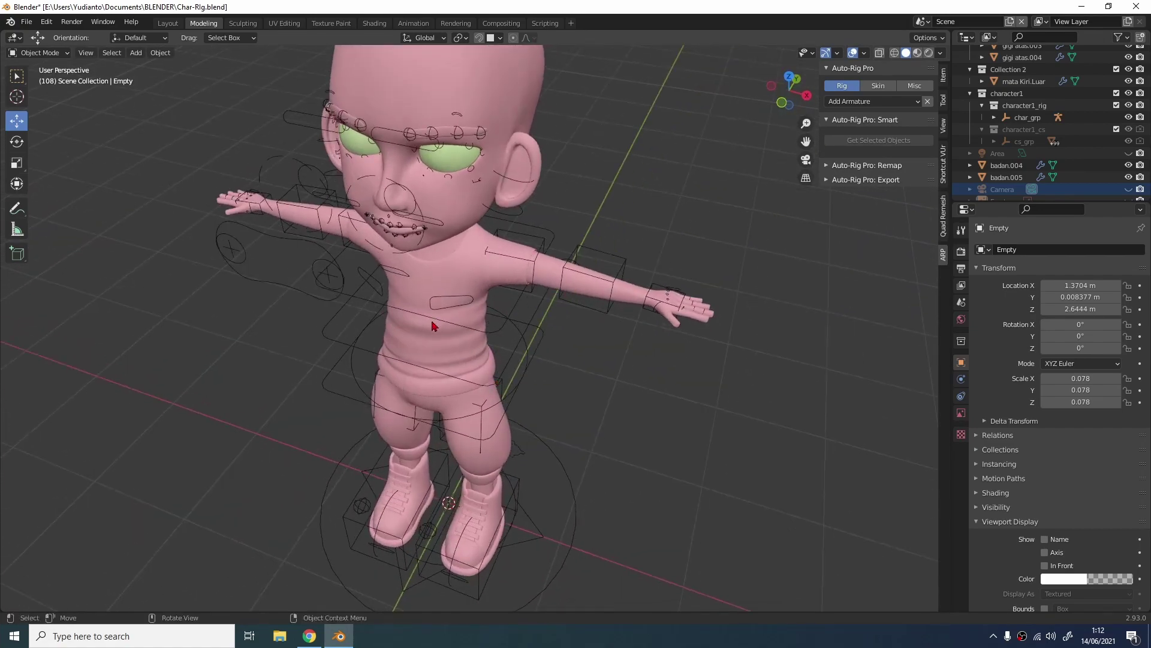
{"action": "left_click", "coordinate": [591, 289]}
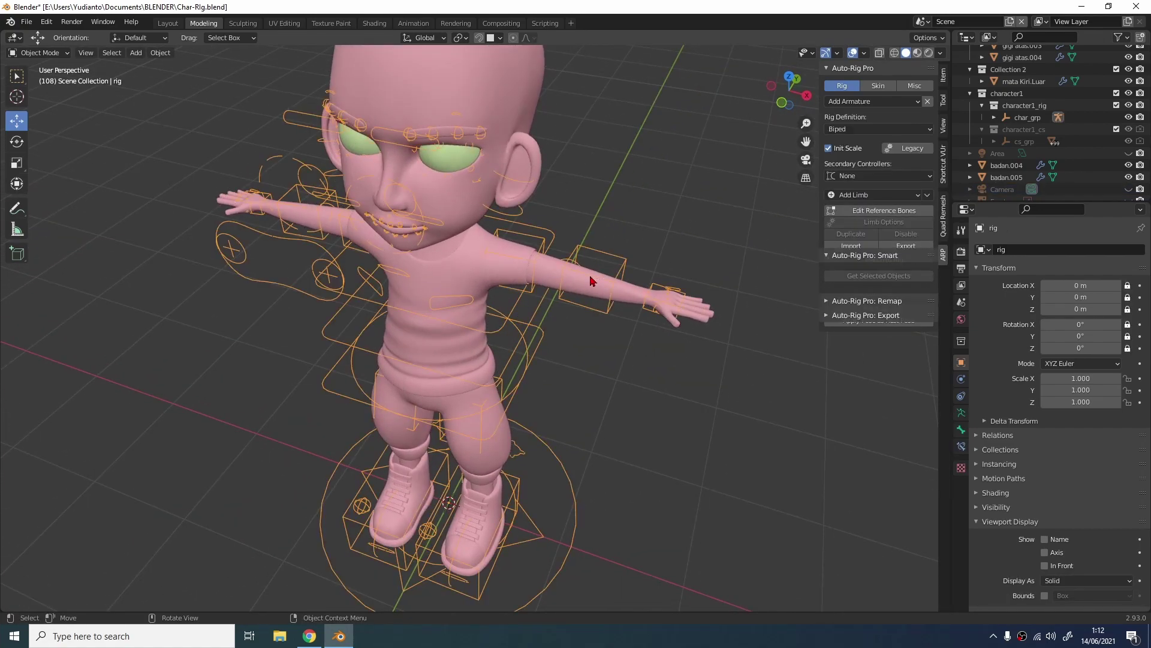
{"action": "left_click", "coordinate": [587, 285]}
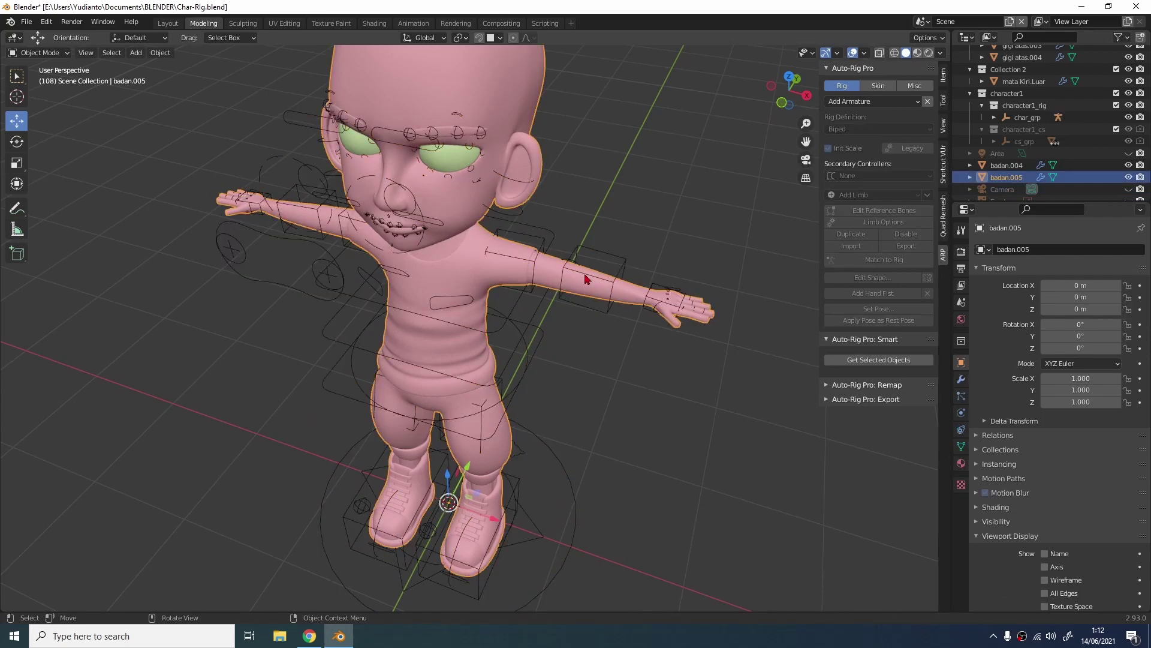
{"action": "left_click", "coordinate": [619, 262]}
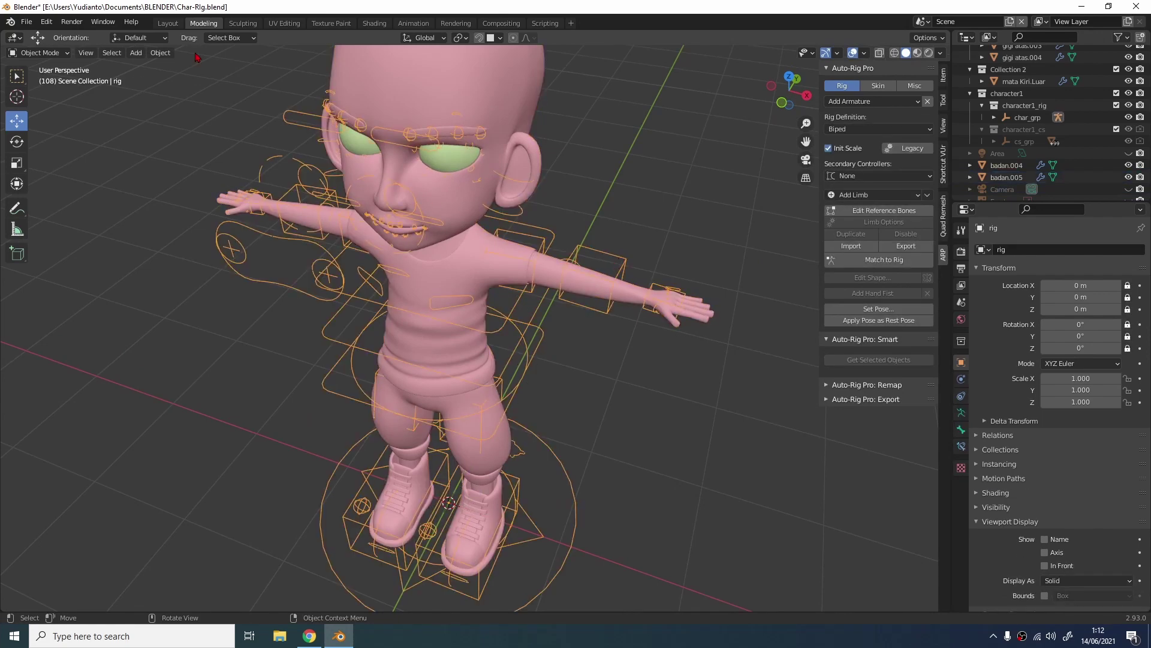
{"action": "left_click", "coordinate": [39, 52]}
{"action": "left_click", "coordinate": [51, 93]}
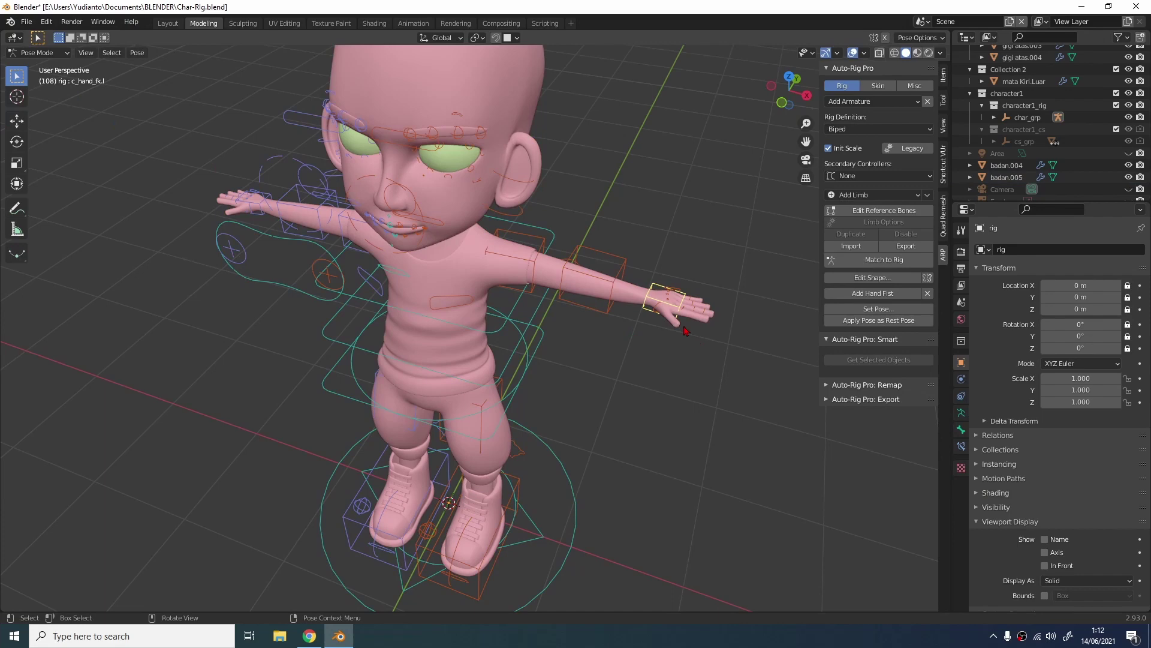
Try rotating the left forearm FK control to test whether the unbound body mesh follows.
{"action": "left_click", "coordinate": [619, 262]}
{"action": "key", "text": "r"}
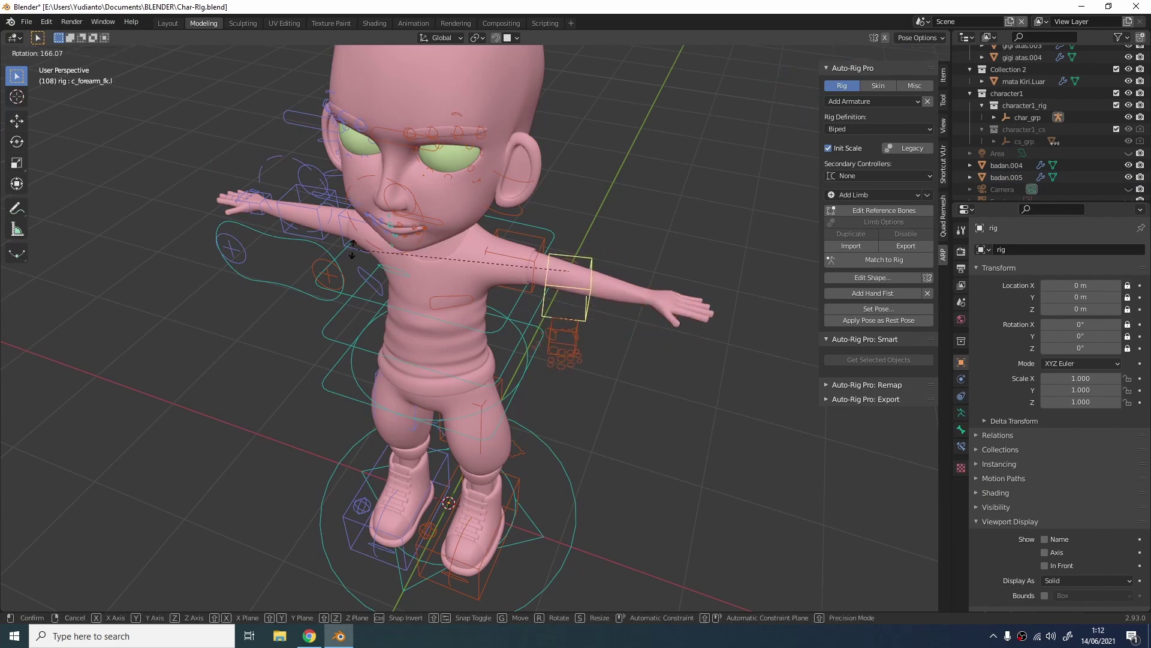
{"action": "key", "text": "Escape"}
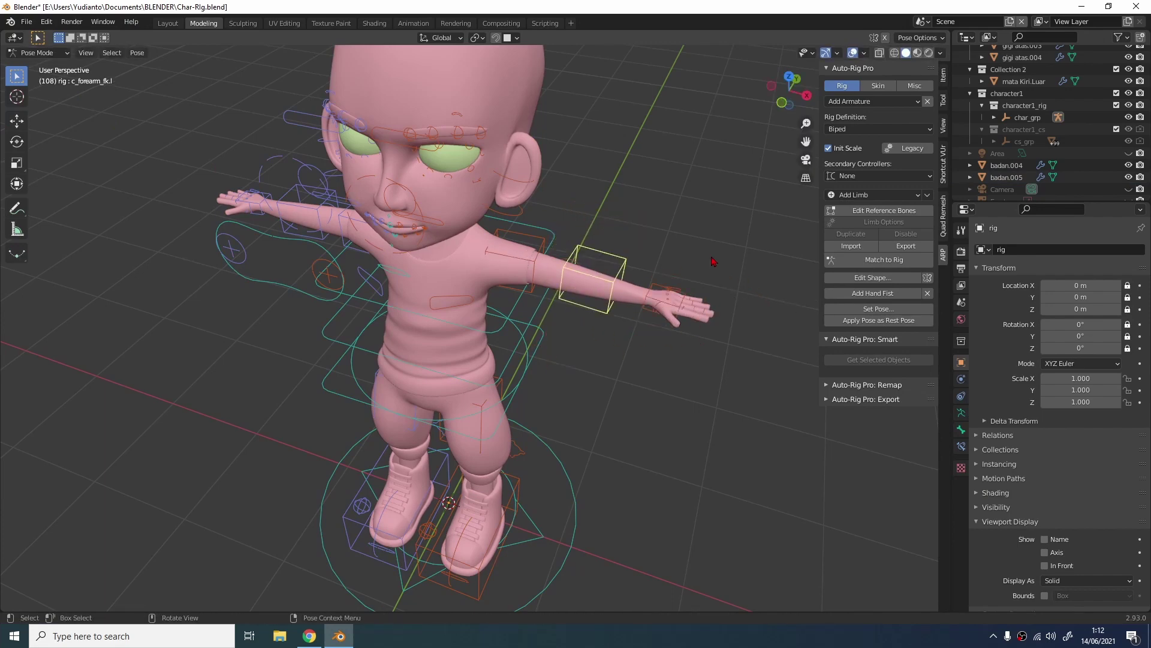
Enable Voxelize in Auto-Rig Pro's mesh binding options for skinning.
{"action": "middle_click_drag", "start_coordinate": [713, 261], "coordinate": [726, 240]}
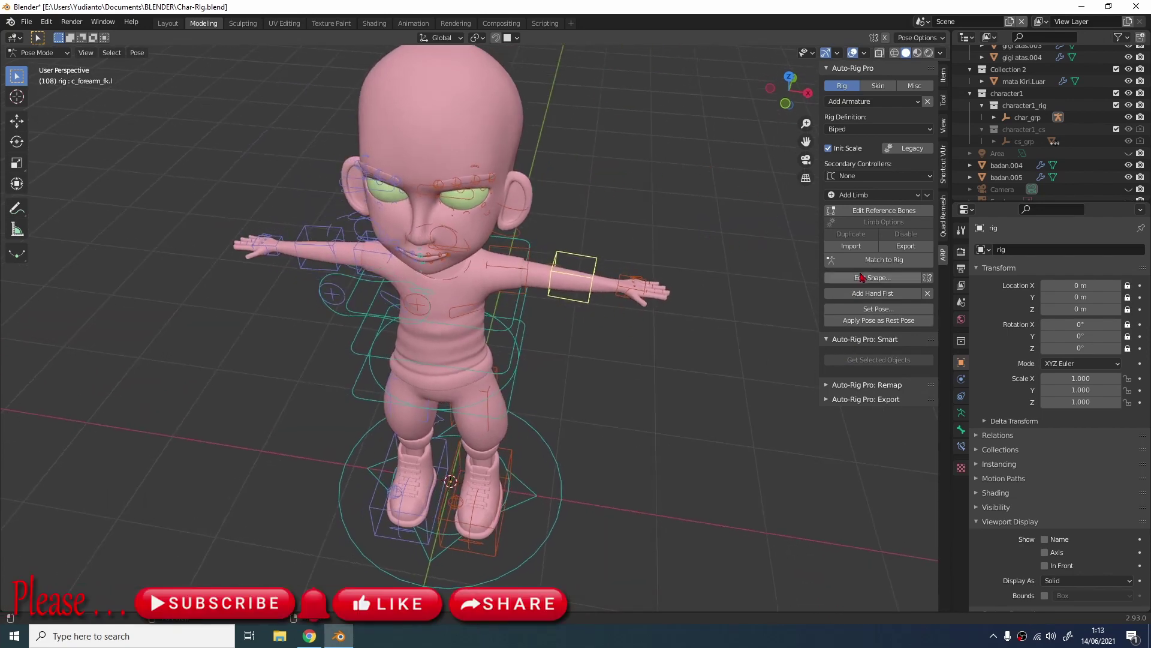
{"action": "middle_click_drag", "start_coordinate": [656, 287], "coordinate": [659, 264]}
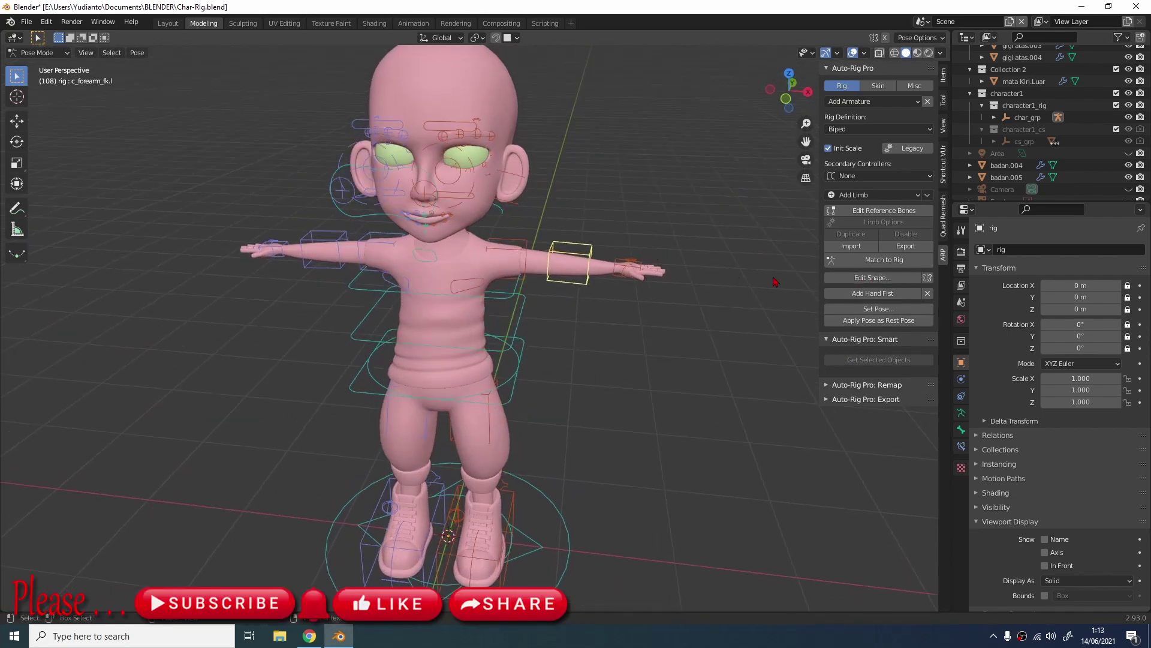
{"action": "left_click", "coordinate": [878, 86]}
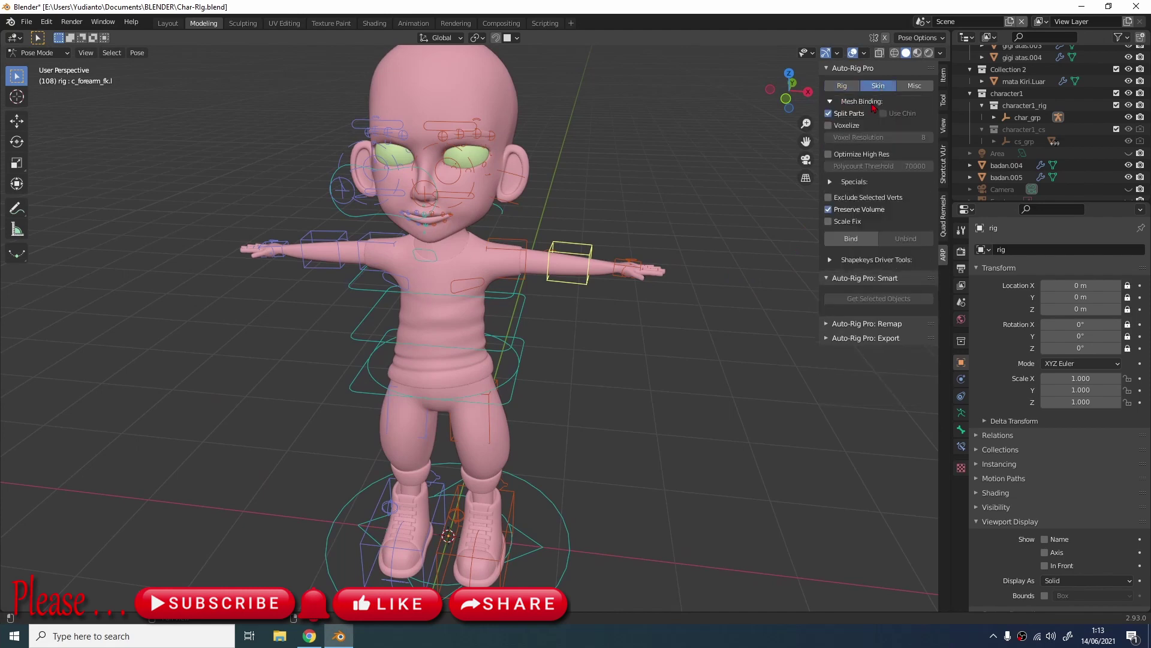
{"action": "left_click", "coordinate": [829, 126]}
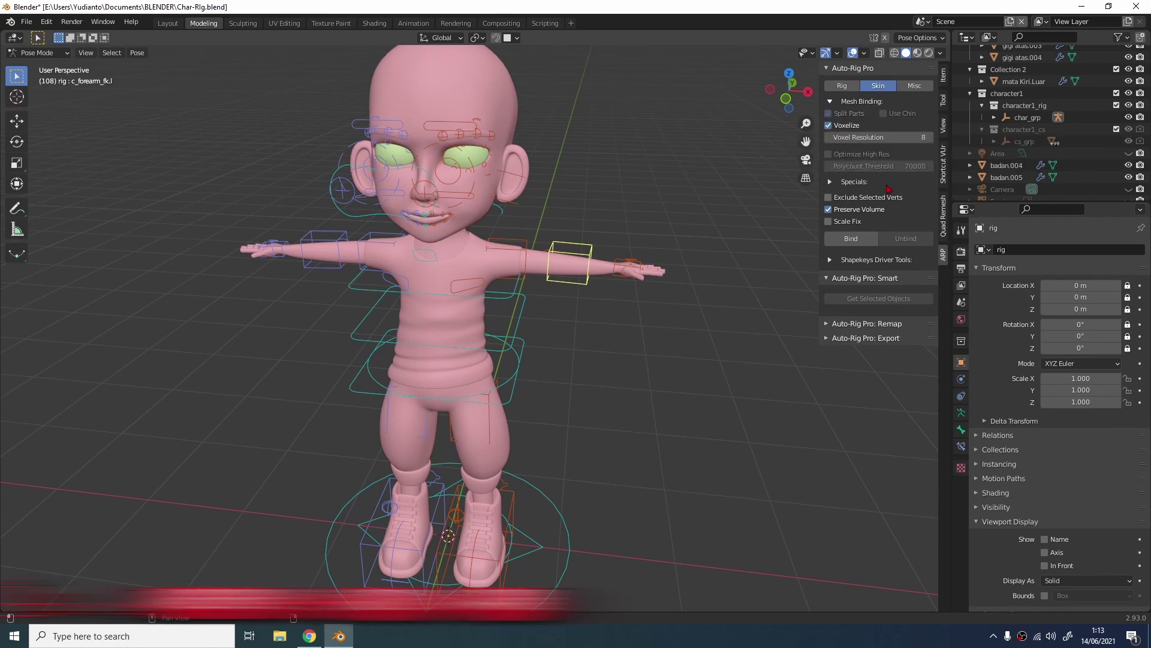
Return to Object Mode, select the body mesh together with the rig, and bind the mesh to the rig.
{"action": "scroll", "coordinate": [648, 288], "scroll_direction": "down", "scroll_amount": 1}
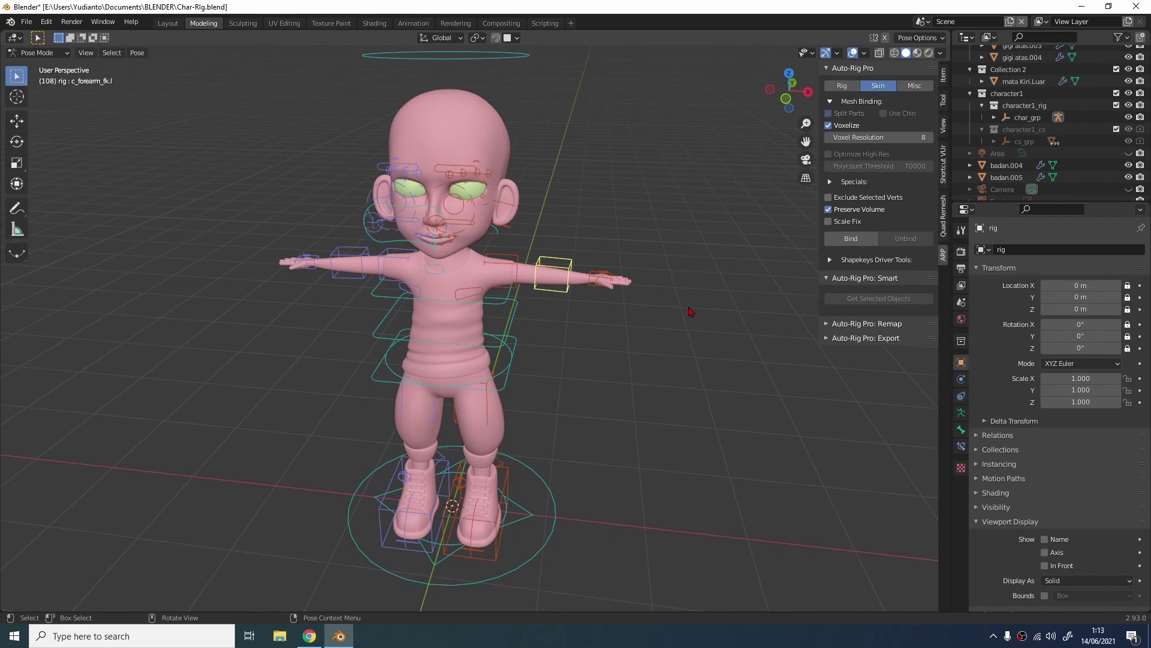
{"action": "left_click", "coordinate": [466, 323]}
{"action": "left_click", "coordinate": [39, 52]}
{"action": "left_click", "coordinate": [36, 62]}
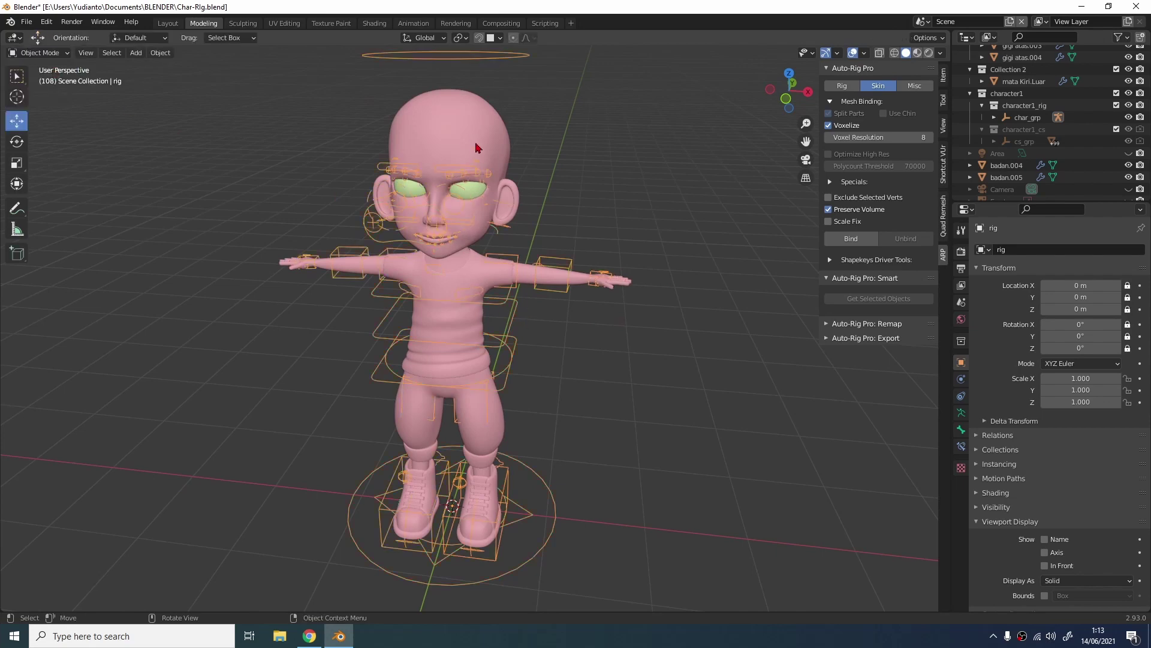
{"action": "left_click", "coordinate": [436, 122]}
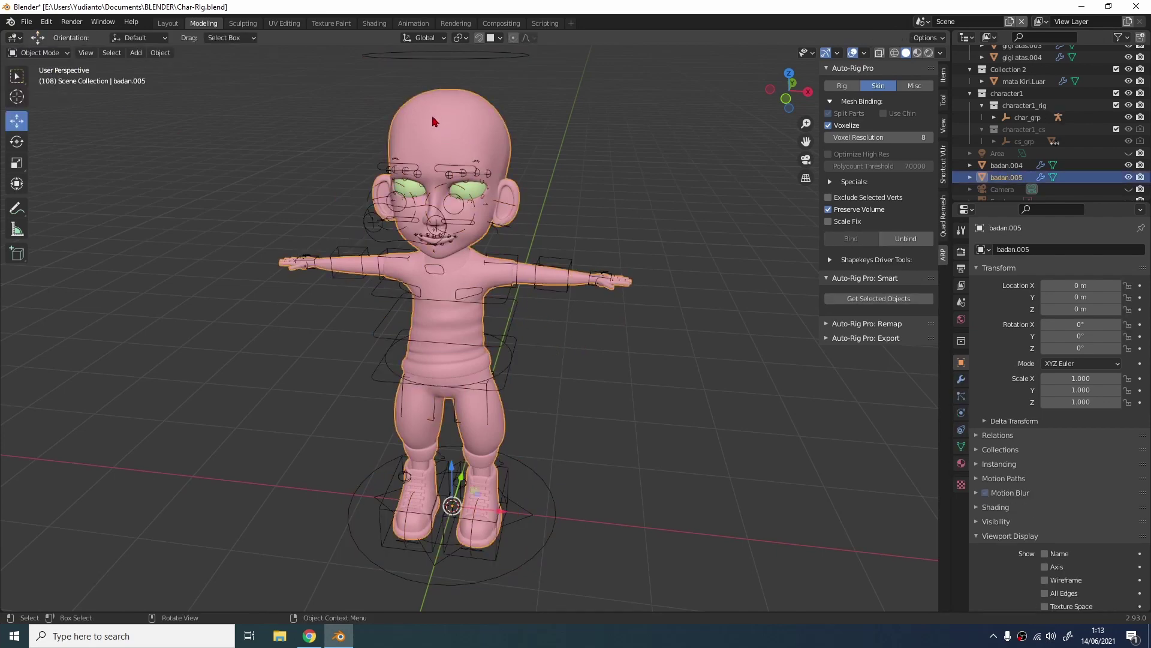
{"action": "left_click", "coordinate": [510, 334], "text": "shift"}
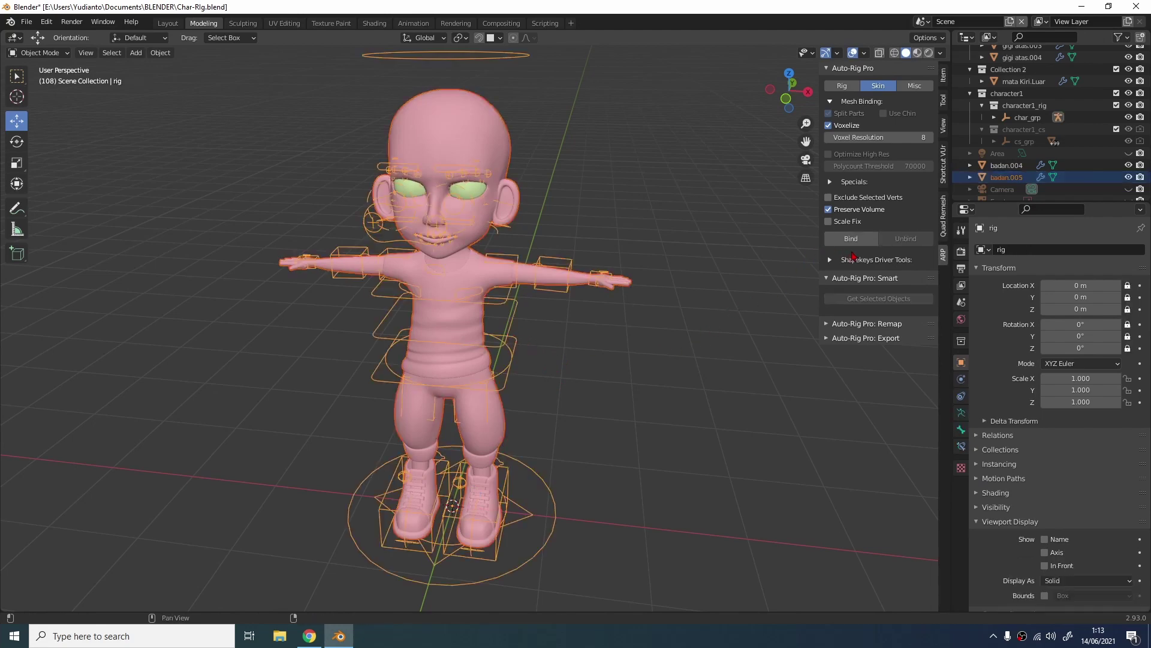
{"action": "left_click", "coordinate": [851, 240]}
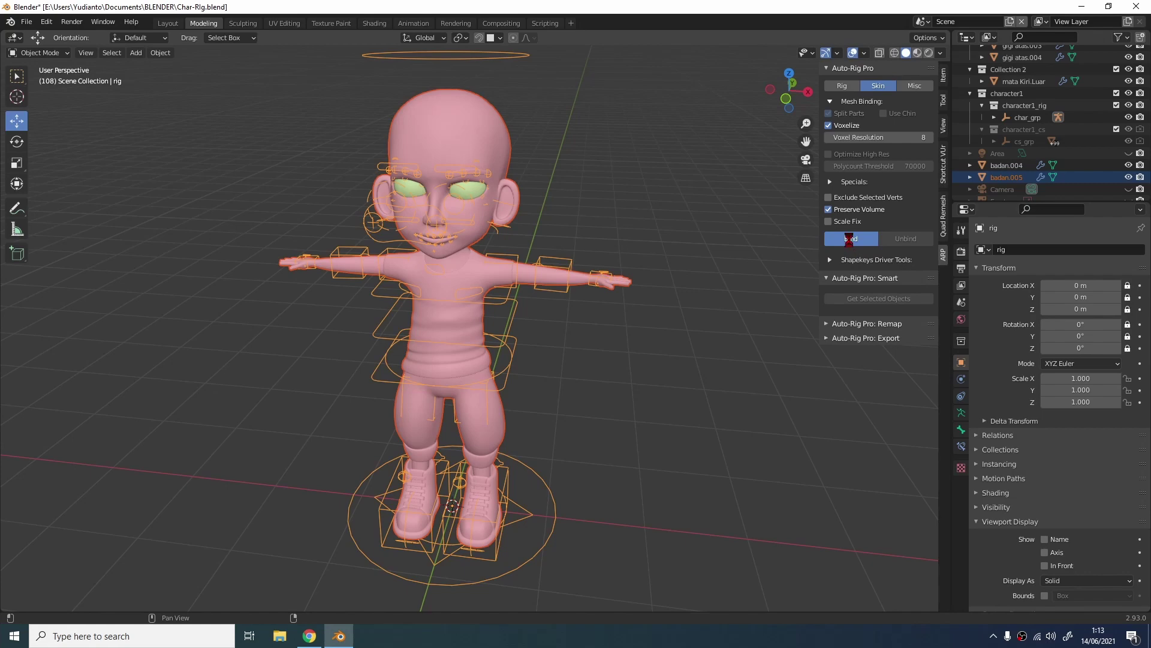
Switch the bound rig to Pose Mode and try rotating the left forearm FK control to test the deformation.
{"action": "middle_click_drag", "start_coordinate": [522, 432], "coordinate": [555, 337]}
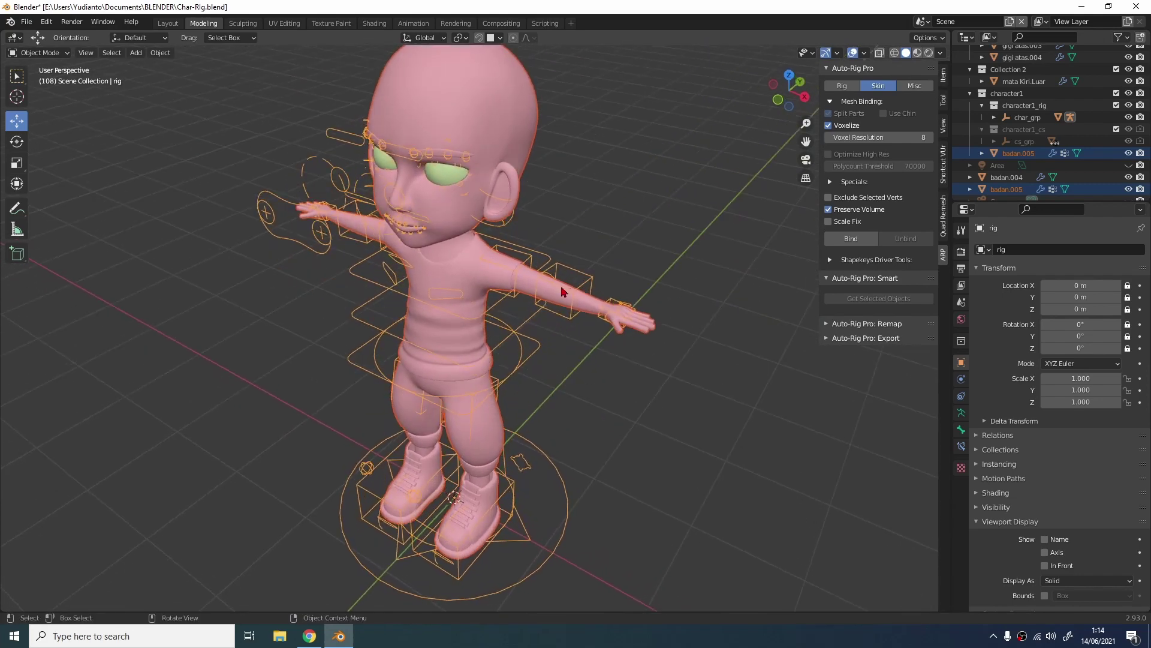
{"action": "left_click", "coordinate": [47, 52]}
{"action": "left_click", "coordinate": [33, 93]}
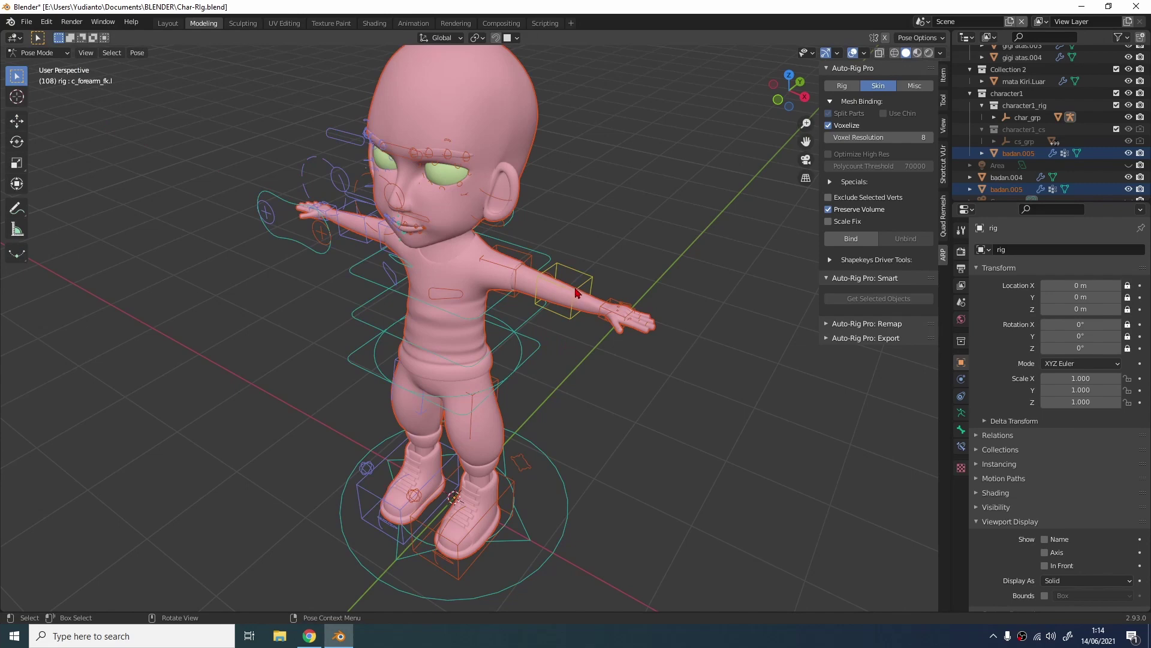
{"action": "left_click", "coordinate": [555, 308]}
{"action": "key", "text": "r"}
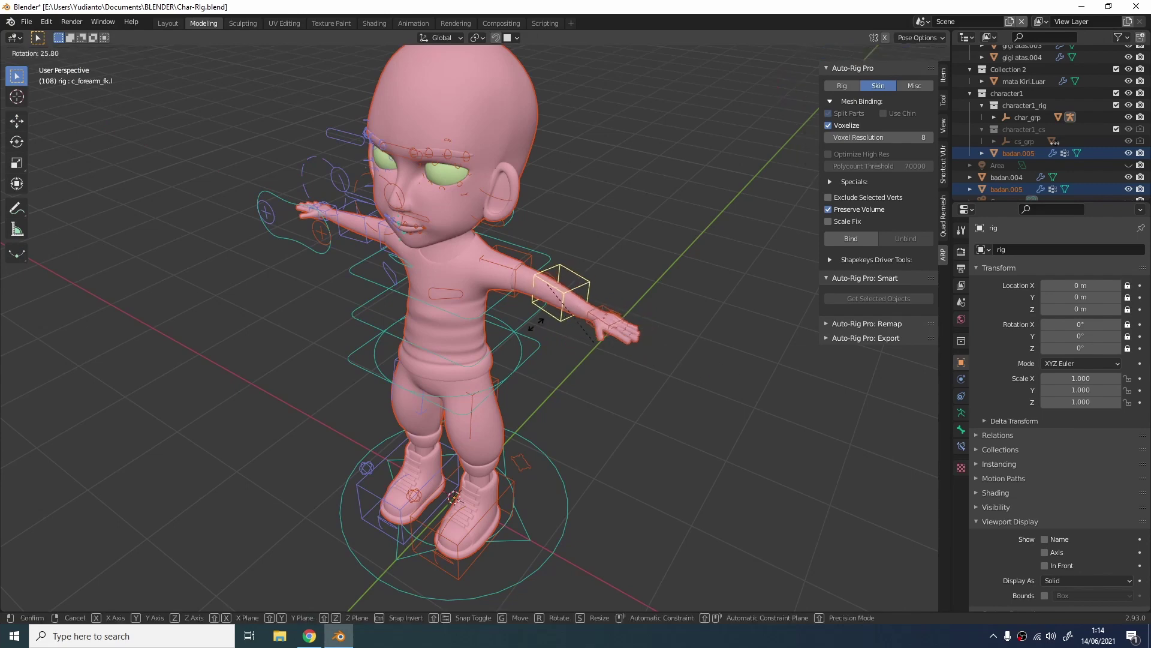
{"action": "left_click", "coordinate": [625, 314]}
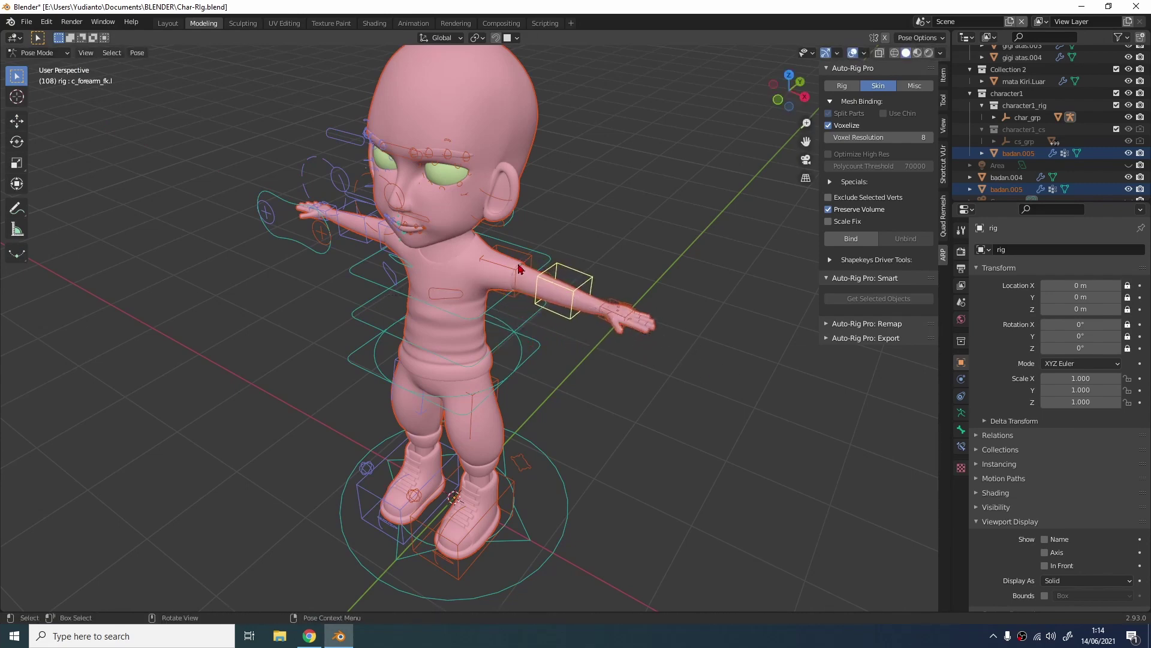
Try rotating the left upper arm FK control to test the shoulder deformation.
{"action": "left_click", "coordinate": [508, 267]}
{"action": "key", "text": "r"}
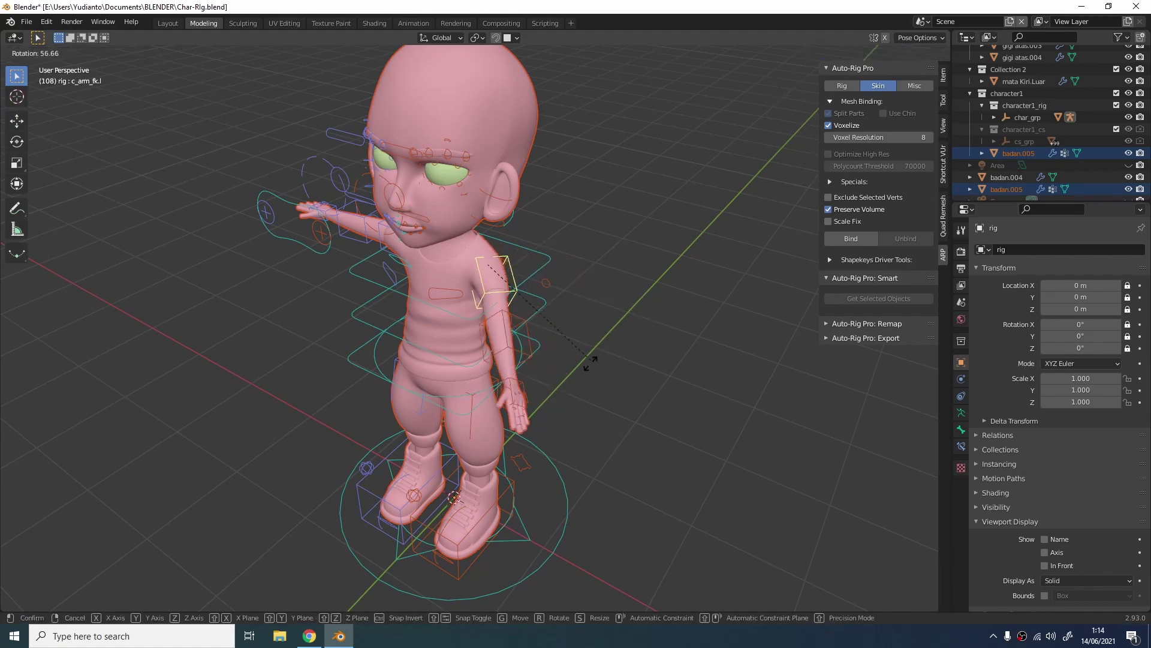
{"action": "left_click", "coordinate": [582, 303]}
Try tilting the head with the head control to test the neck deformation.
{"action": "middle_click_drag", "start_coordinate": [554, 230], "coordinate": [507, 219]}
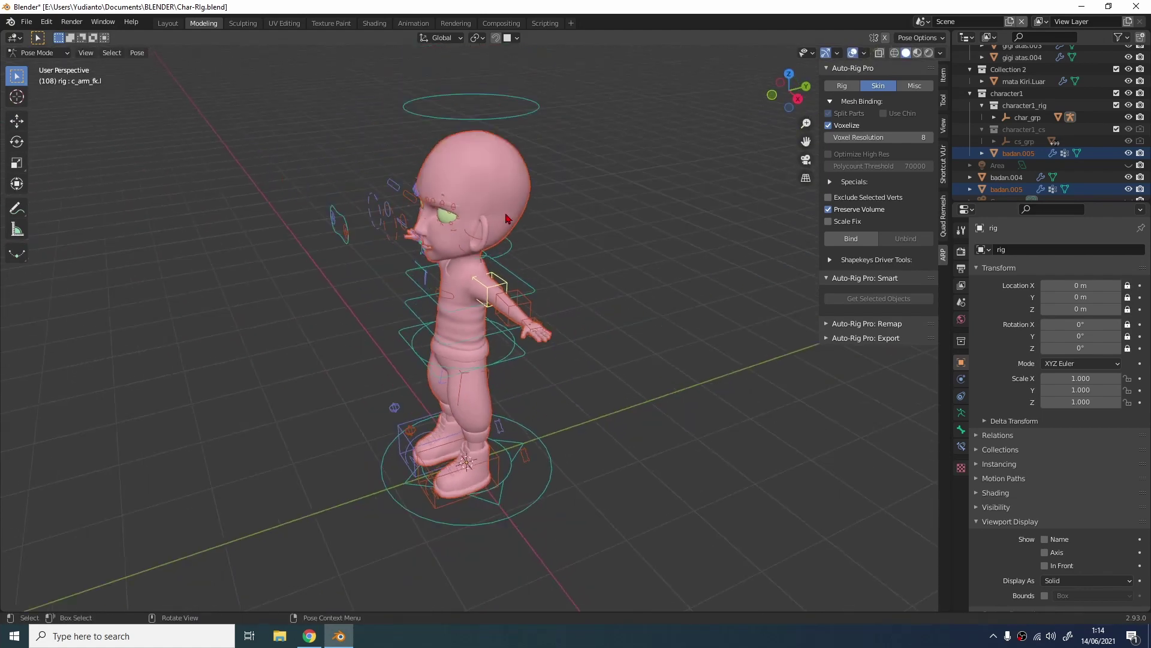
{"action": "left_click", "coordinate": [495, 122]}
{"action": "key", "text": "r"}
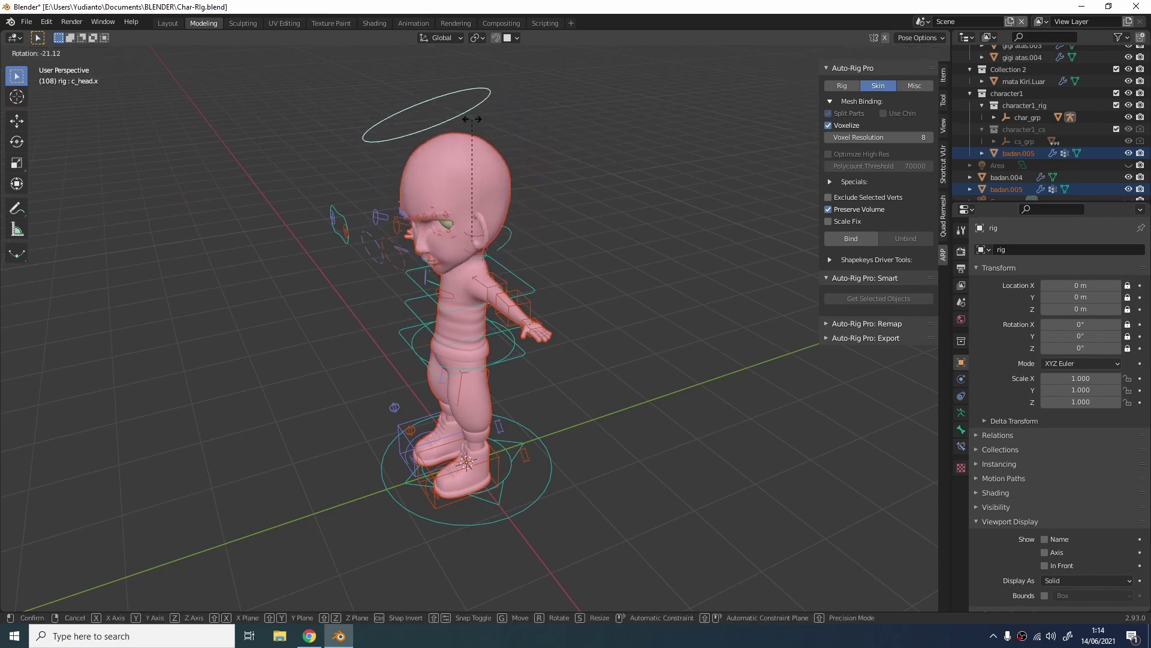
{"action": "left_click", "coordinate": [513, 137]}
Select the two inner left eyebrow controls and try moving them upward to test the brow deformation.
{"action": "middle_click_drag", "start_coordinate": [512, 137], "coordinate": [444, 174]}
{"action": "scroll", "coordinate": [639, 257], "scroll_direction": "up", "scroll_amount": 3}
{"action": "scroll", "coordinate": [507, 230], "scroll_direction": "up", "scroll_amount": 4}
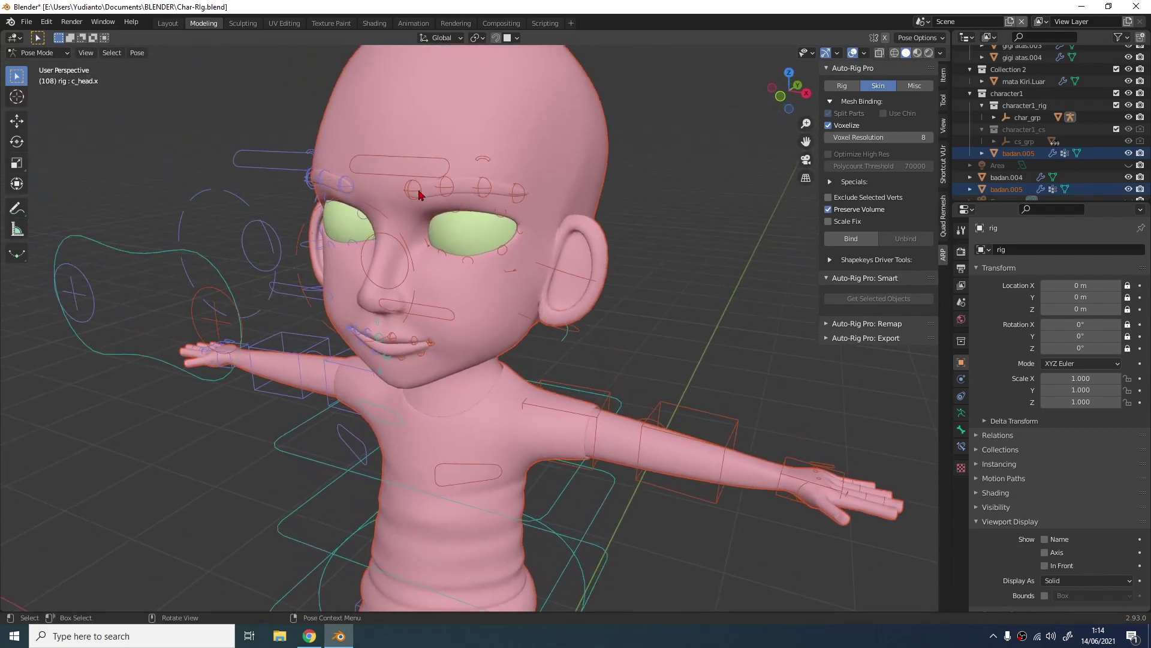
{"action": "left_click", "coordinate": [418, 192]}
{"action": "left_click", "coordinate": [448, 189], "text": "shift"}
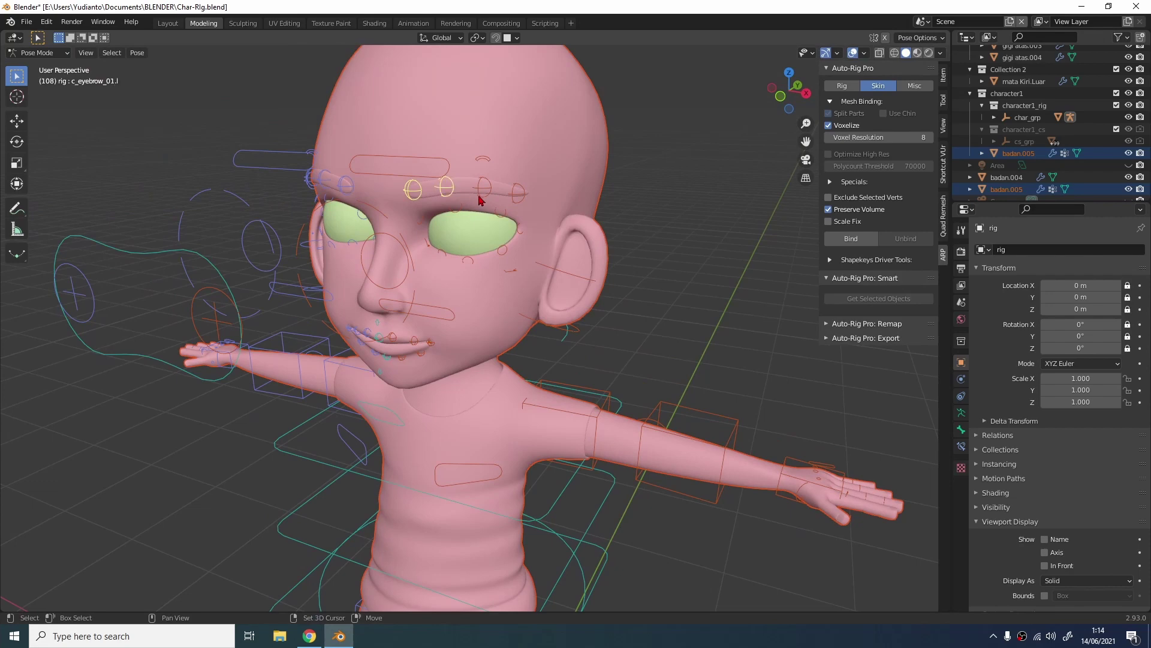
{"action": "key", "text": "g"}
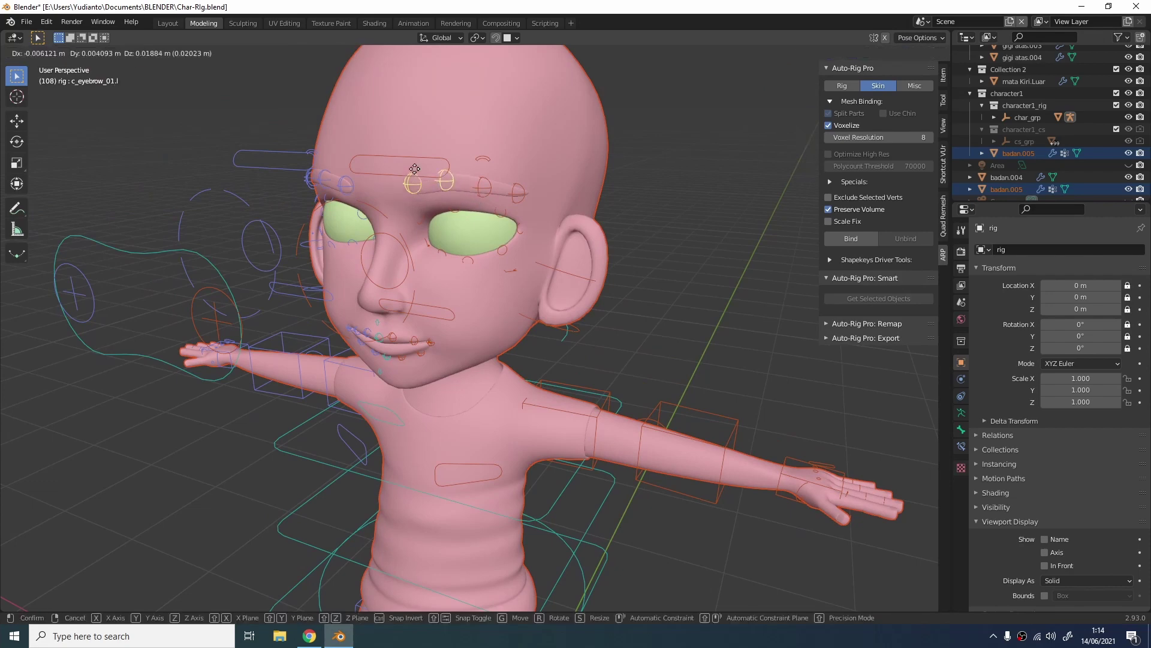
{"action": "key", "text": "Escape"}
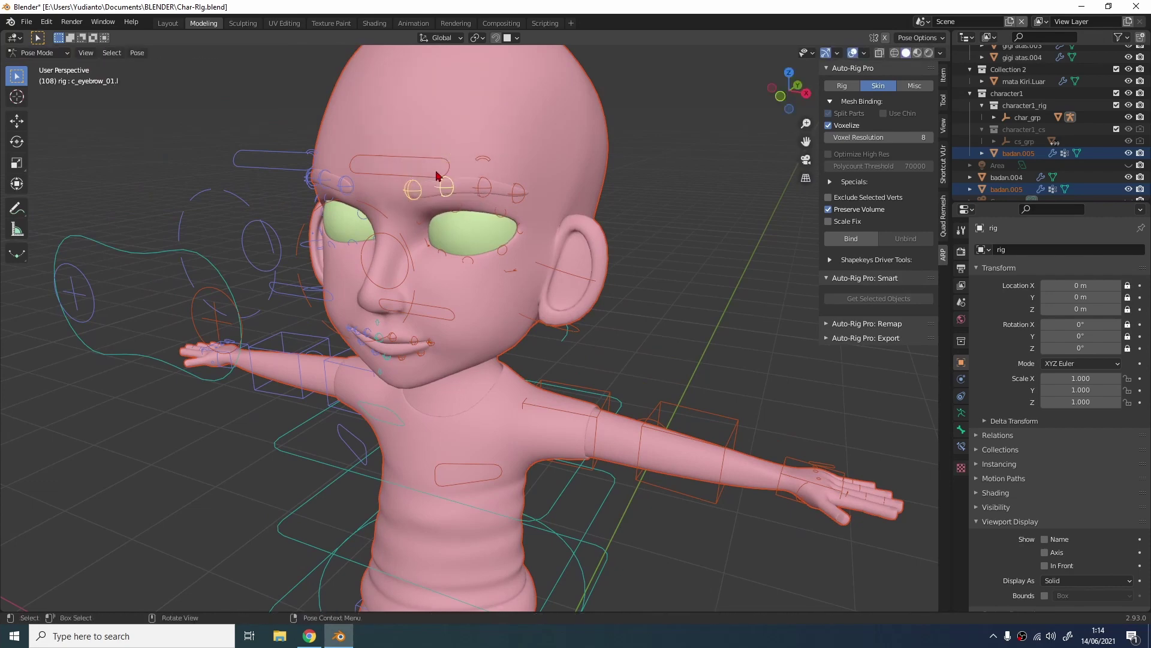